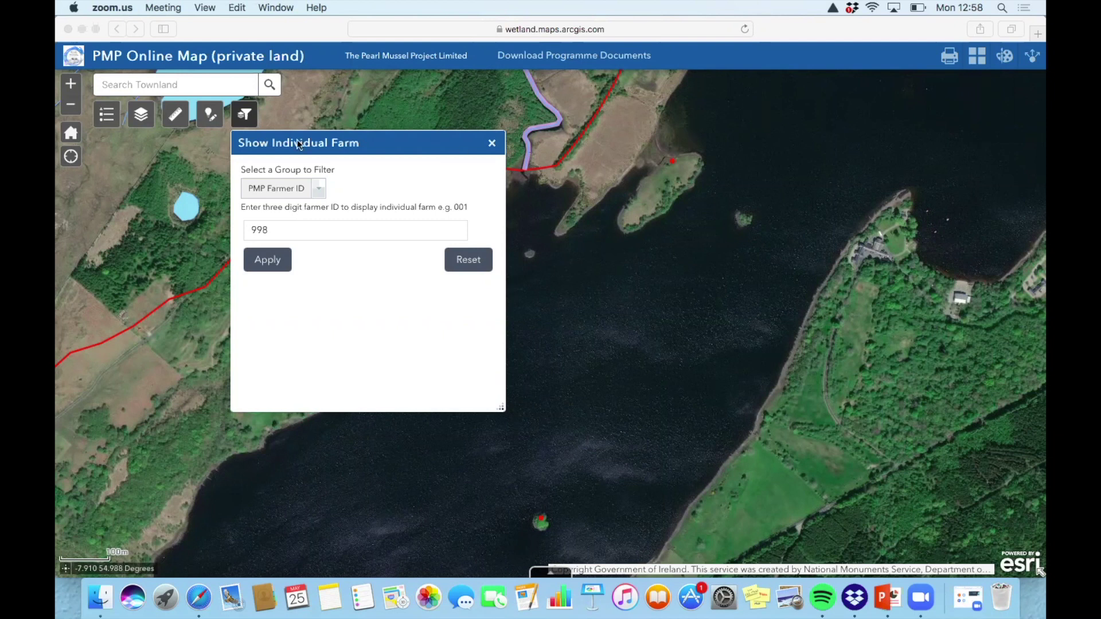
Step: Open the layer list and look through the full set of available map layers
{"action": "left_click", "coordinate": [142, 120]}
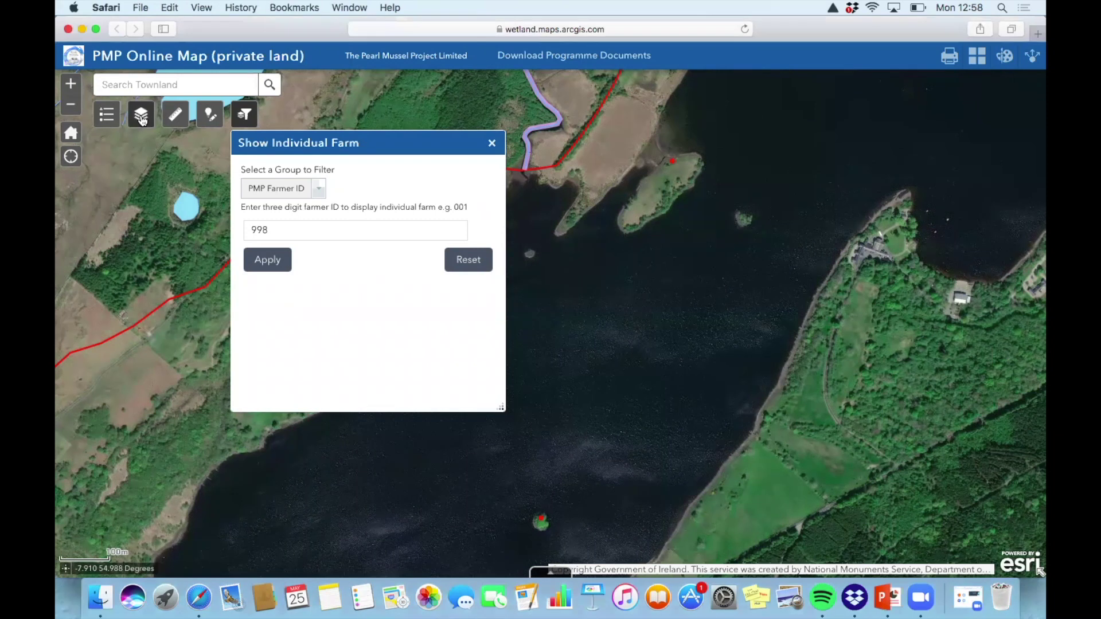
{"action": "left_click", "coordinate": [143, 119]}
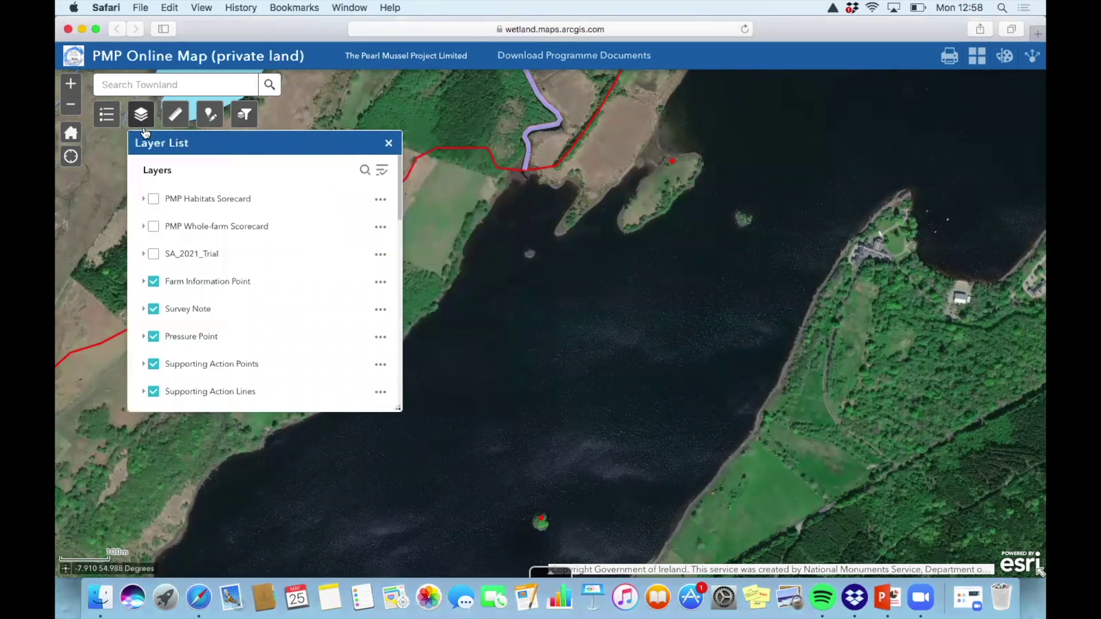
{"action": "scroll", "coordinate": [205, 278], "scroll_direction": "down", "scroll_amount": 2}
{"action": "scroll", "coordinate": [205, 278], "scroll_direction": "down", "scroll_amount": 10}
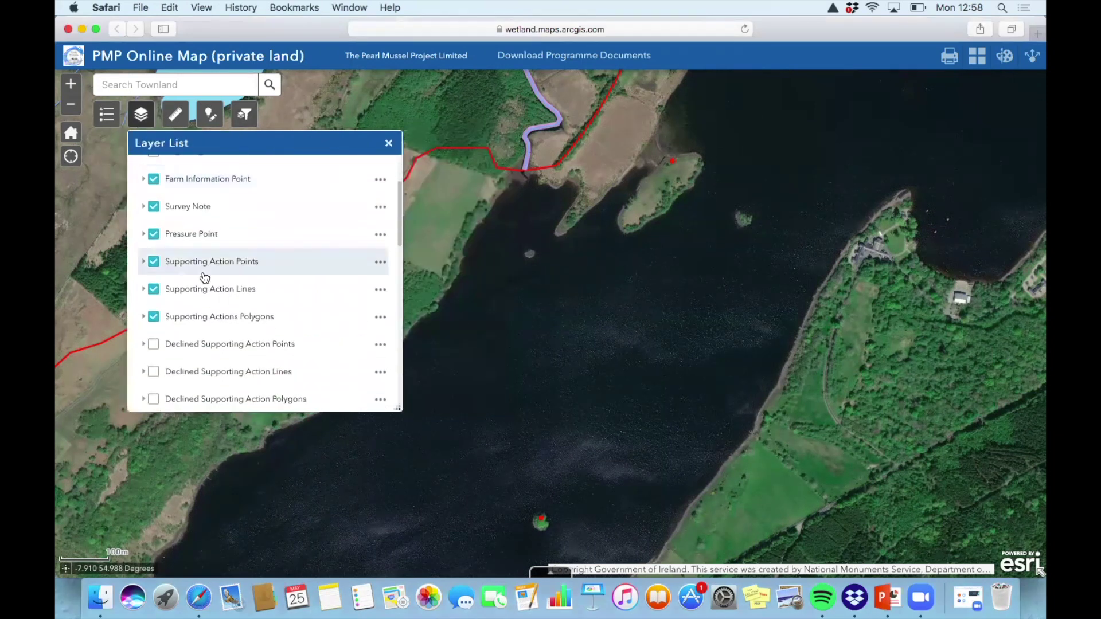
{"action": "scroll", "coordinate": [205, 278], "scroll_direction": "up", "scroll_amount": 8}
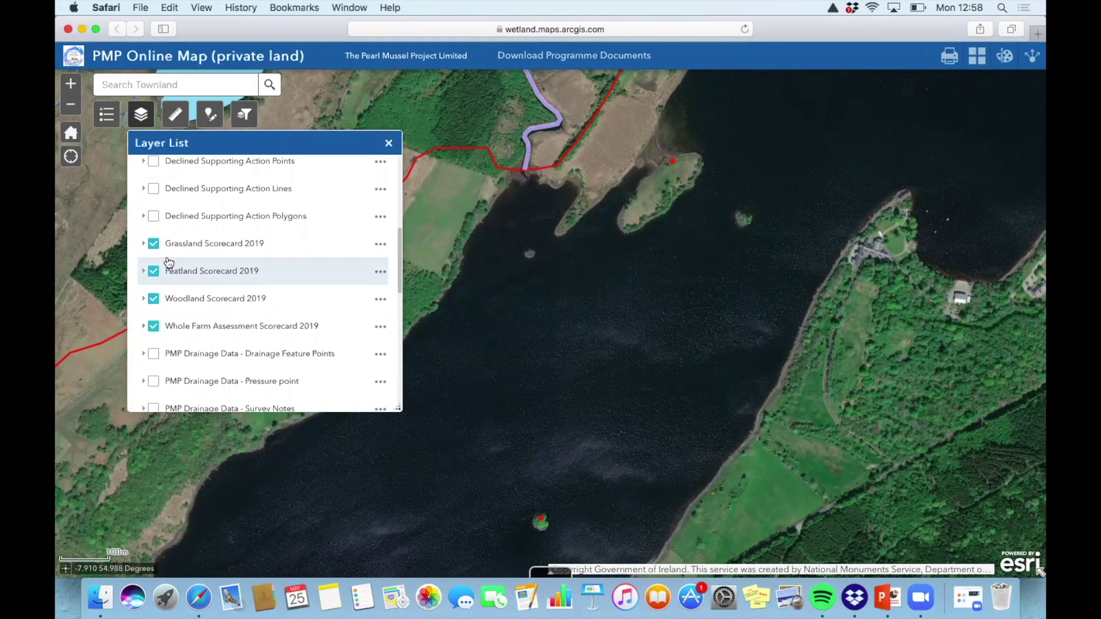
{"action": "scroll", "coordinate": [278, 266], "scroll_direction": "down", "scroll_amount": 8}
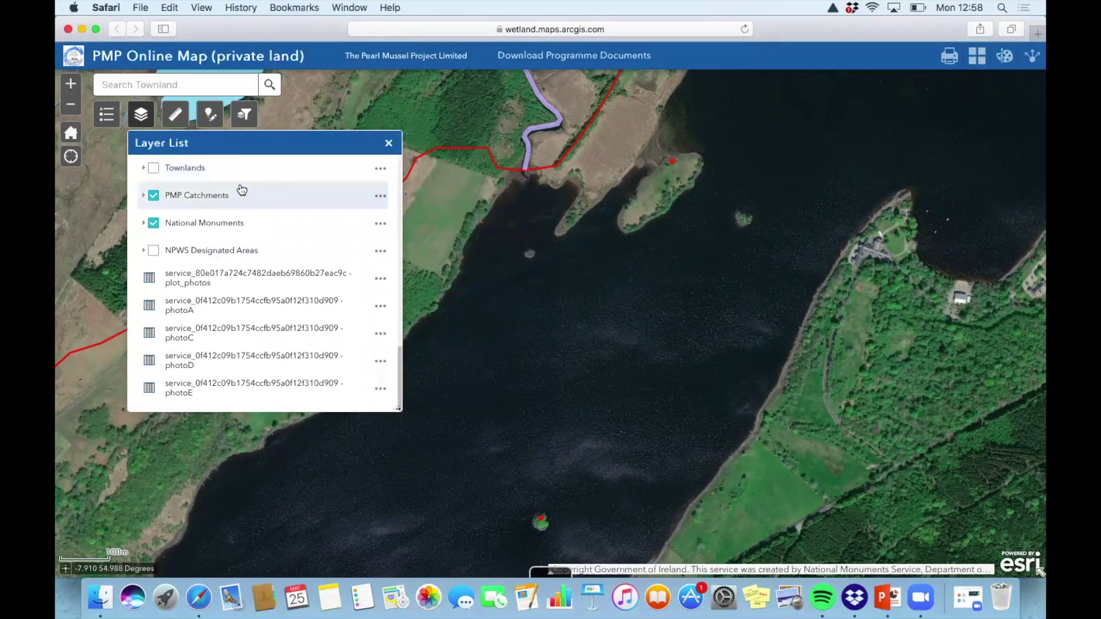
{"action": "scroll", "coordinate": [238, 187], "scroll_direction": "up", "scroll_amount": 10}
{"action": "scroll", "coordinate": [249, 344], "scroll_direction": "down", "scroll_amount": 10}
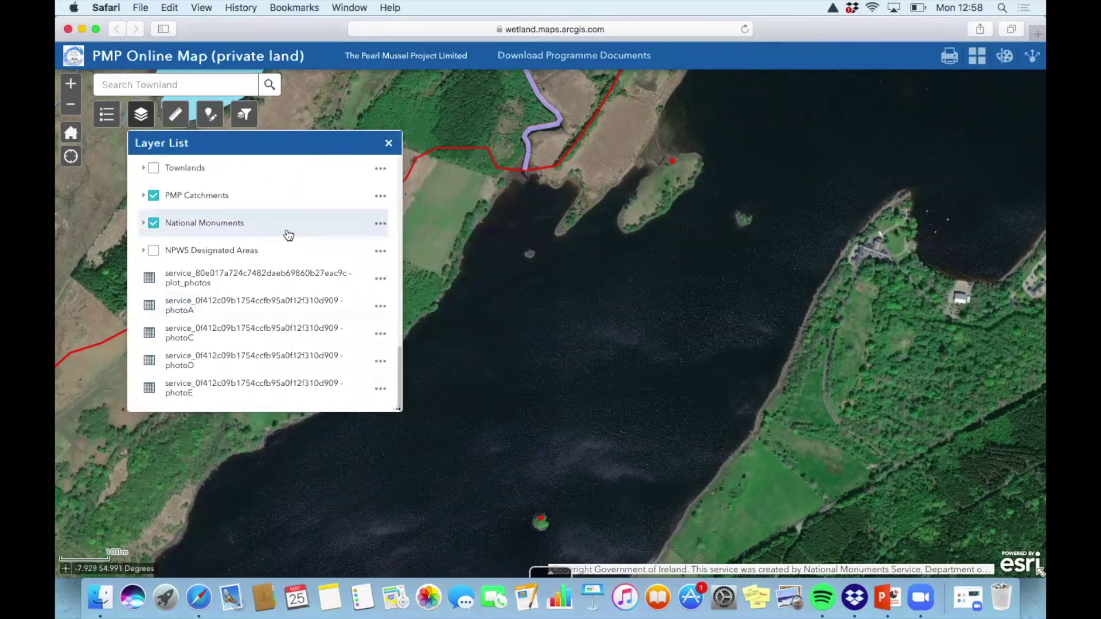
{"action": "scroll", "coordinate": [287, 234], "scroll_direction": "up", "scroll_amount": 3}
{"action": "scroll", "coordinate": [288, 236], "scroll_direction": "up", "scroll_amount": 10}
{"action": "scroll", "coordinate": [288, 235], "scroll_direction": "up", "scroll_amount": 8}
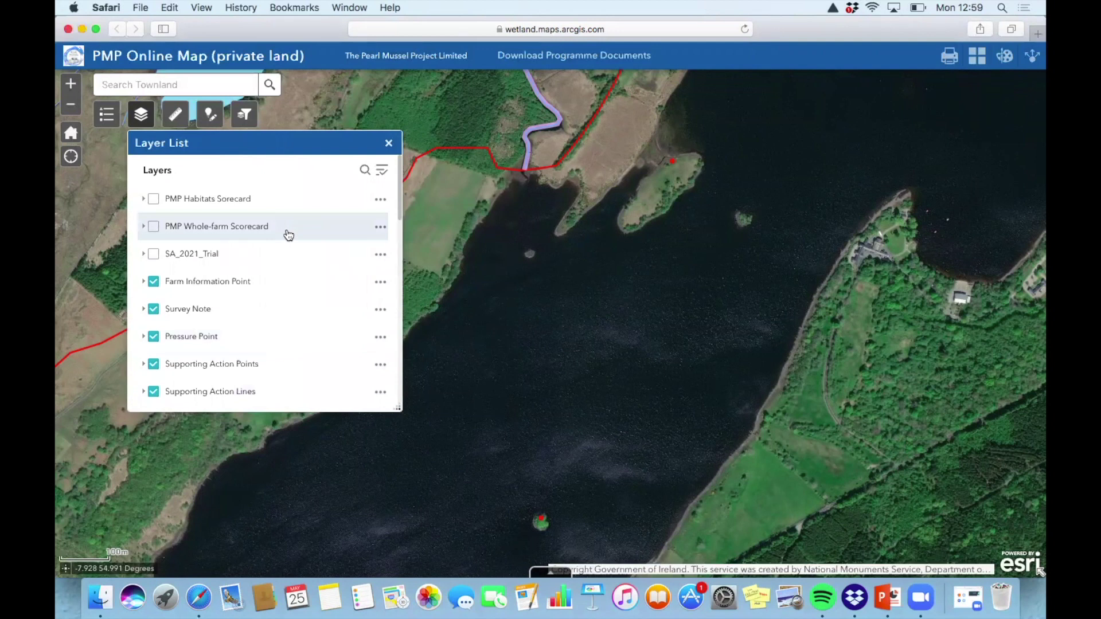
{"action": "scroll", "coordinate": [268, 316], "scroll_direction": "down", "scroll_amount": 10}
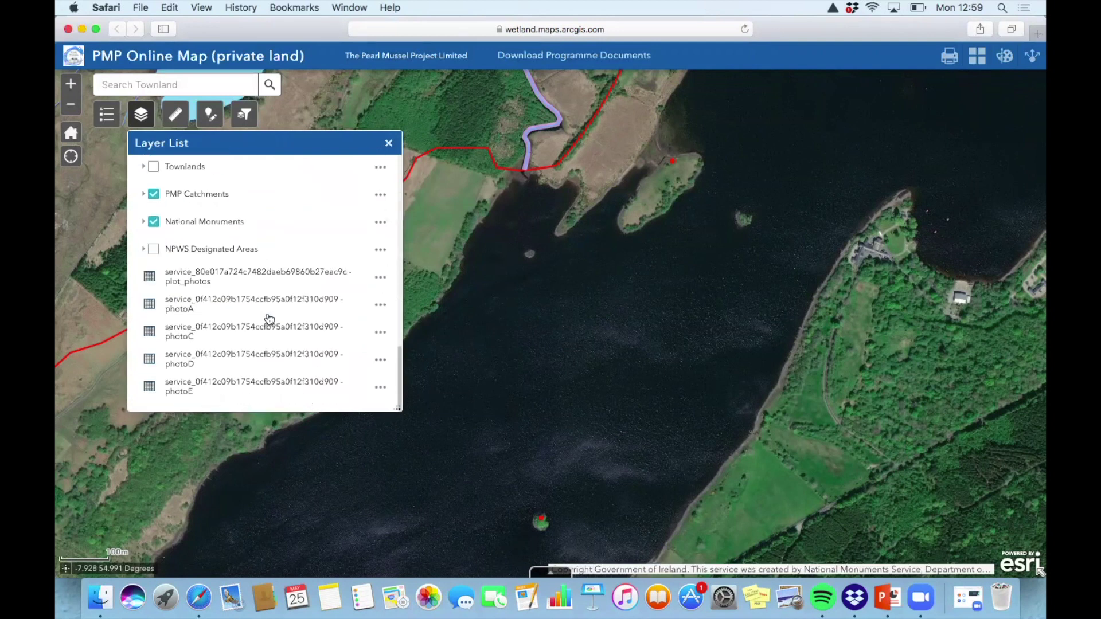
Step: Show the NPWS Designated Areas layer and read the Leannan River SAC's details and linked National Parks & Wildlife Service page
{"action": "left_click", "coordinate": [153, 250]}
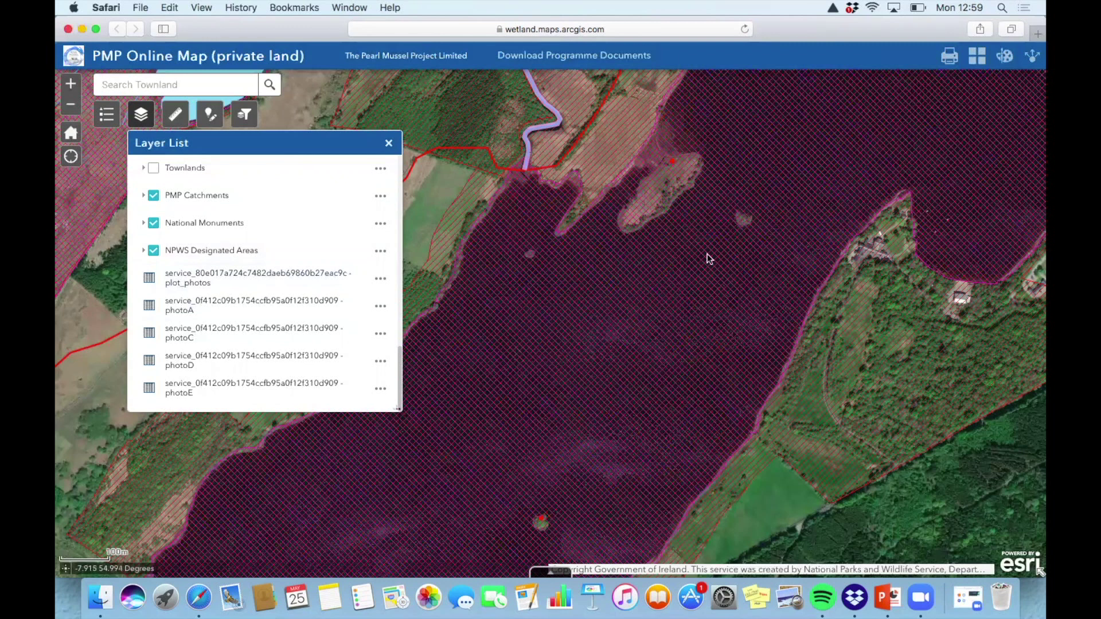
{"action": "left_click", "coordinate": [465, 216]}
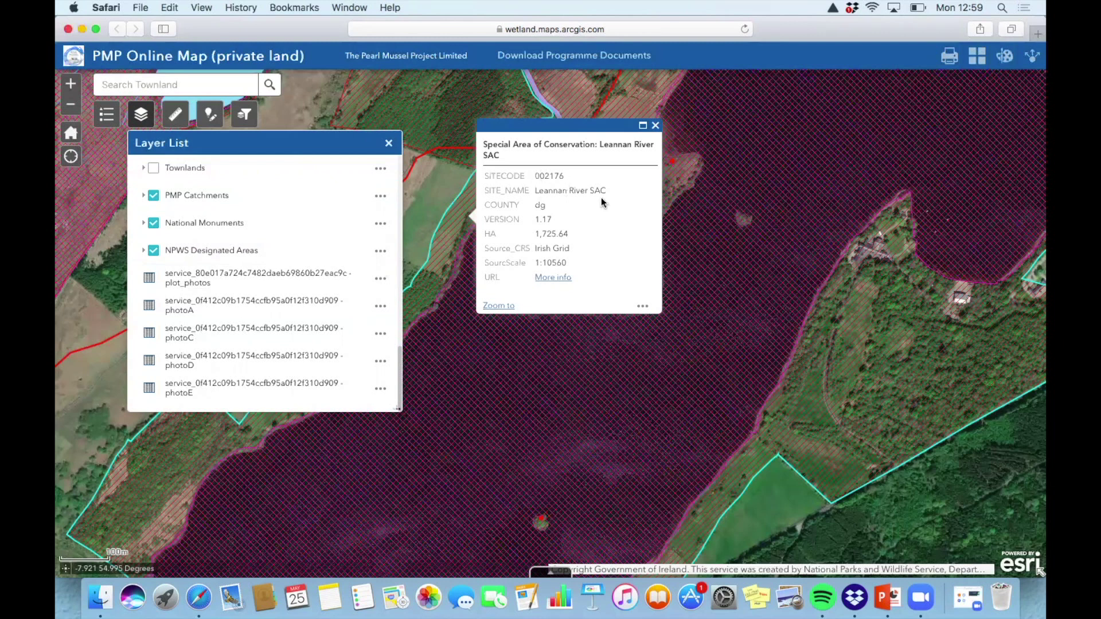
{"action": "left_click", "coordinate": [549, 279]}
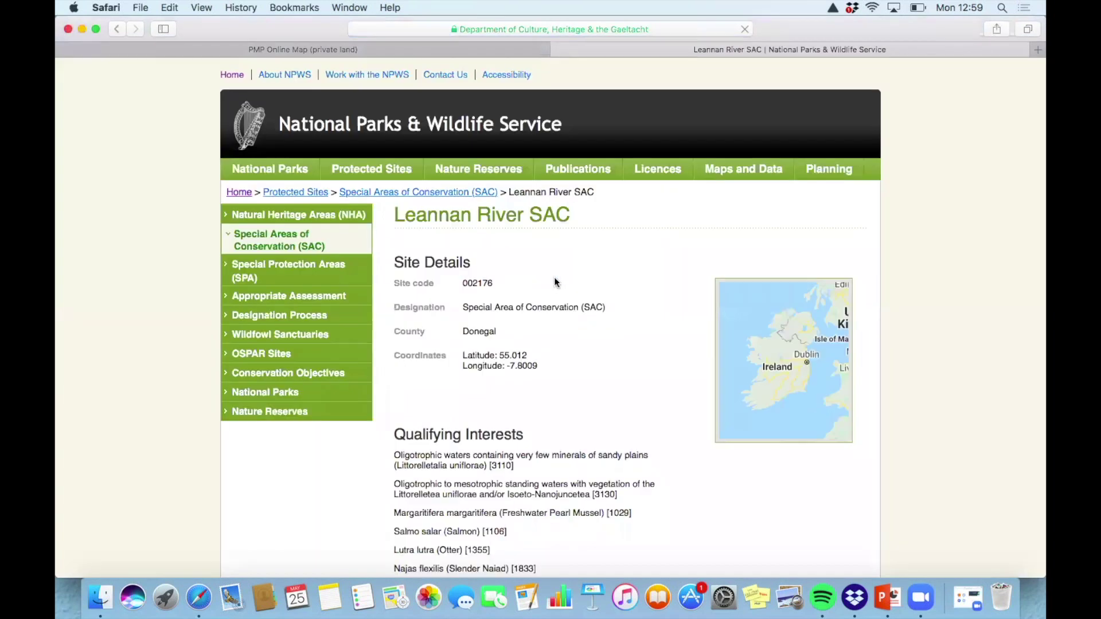
{"action": "scroll", "coordinate": [571, 325], "scroll_direction": "down", "scroll_amount": 10}
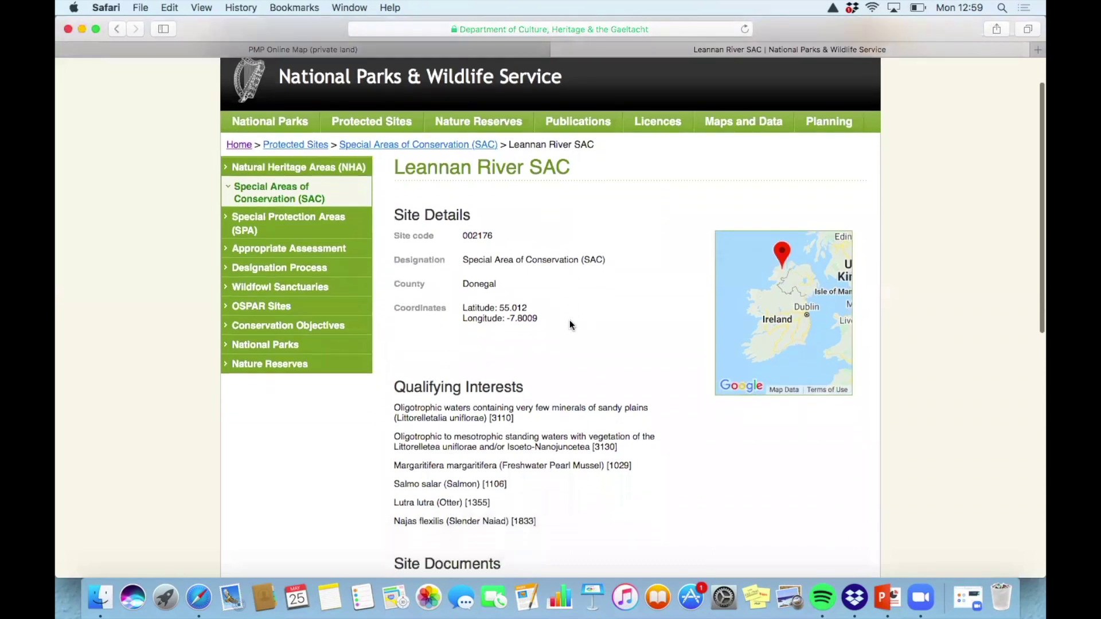
{"action": "scroll", "coordinate": [570, 320], "scroll_direction": "up", "scroll_amount": 10}
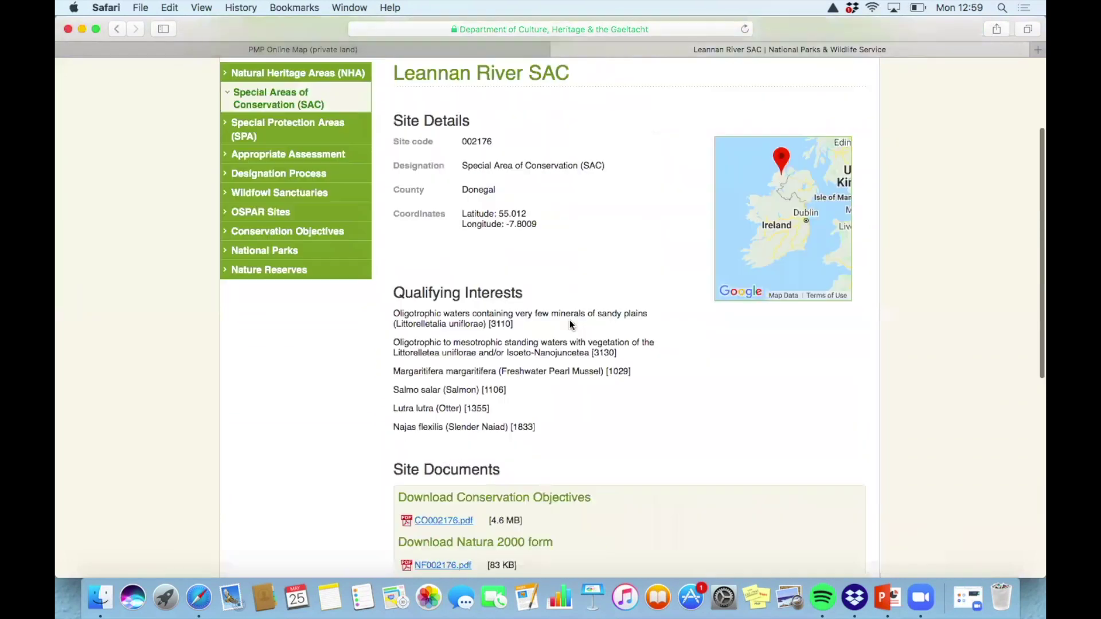
{"action": "left_click", "coordinate": [557, 50]}
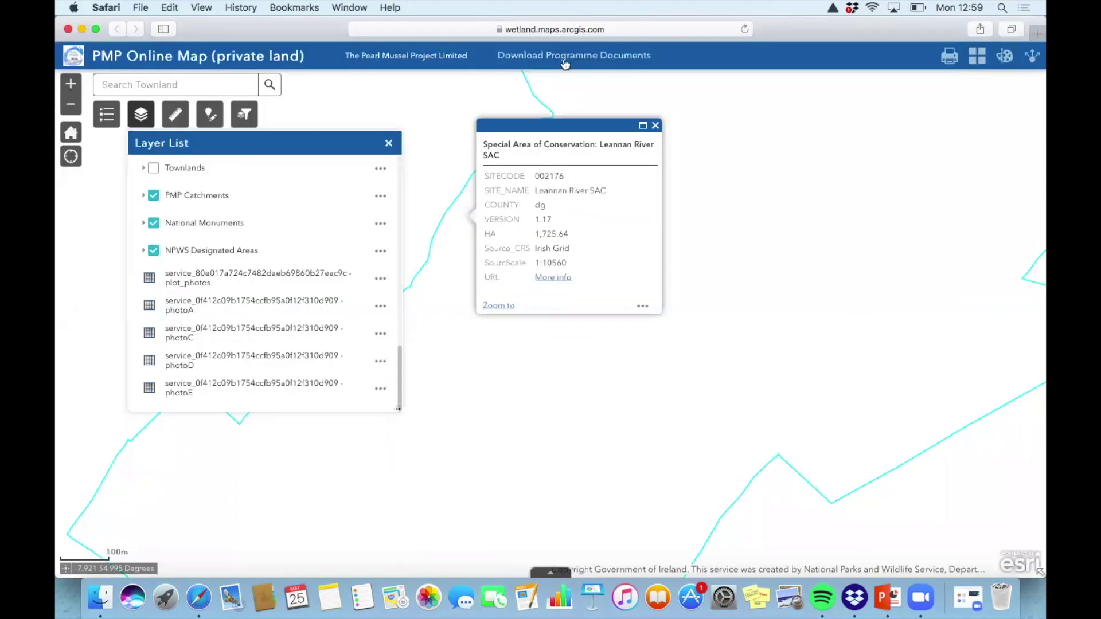
Step: Hide the NPWS Designated Areas layer and view the details of the national monument on the small headland in the lake
{"action": "left_click", "coordinate": [153, 251]}
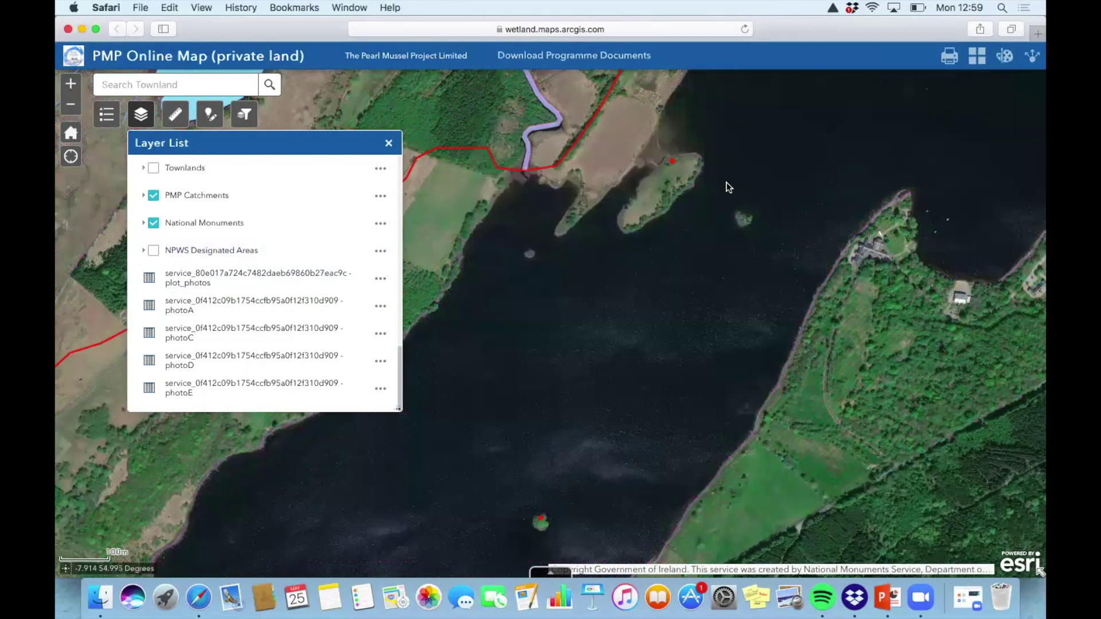
{"action": "left_click", "coordinate": [672, 162]}
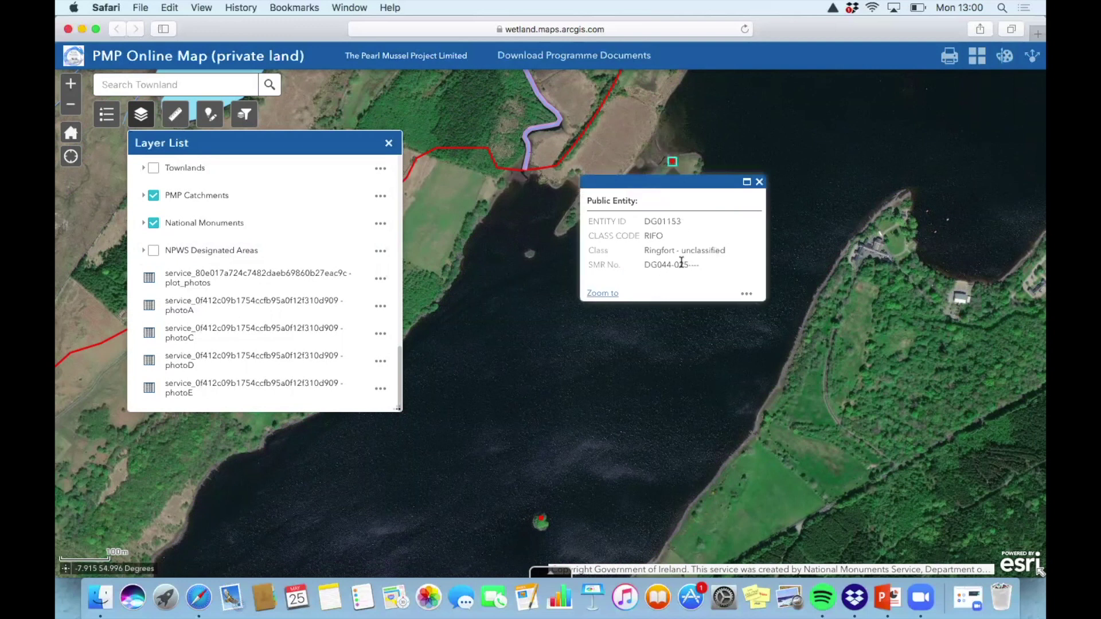
{"action": "left_click", "coordinate": [759, 182]}
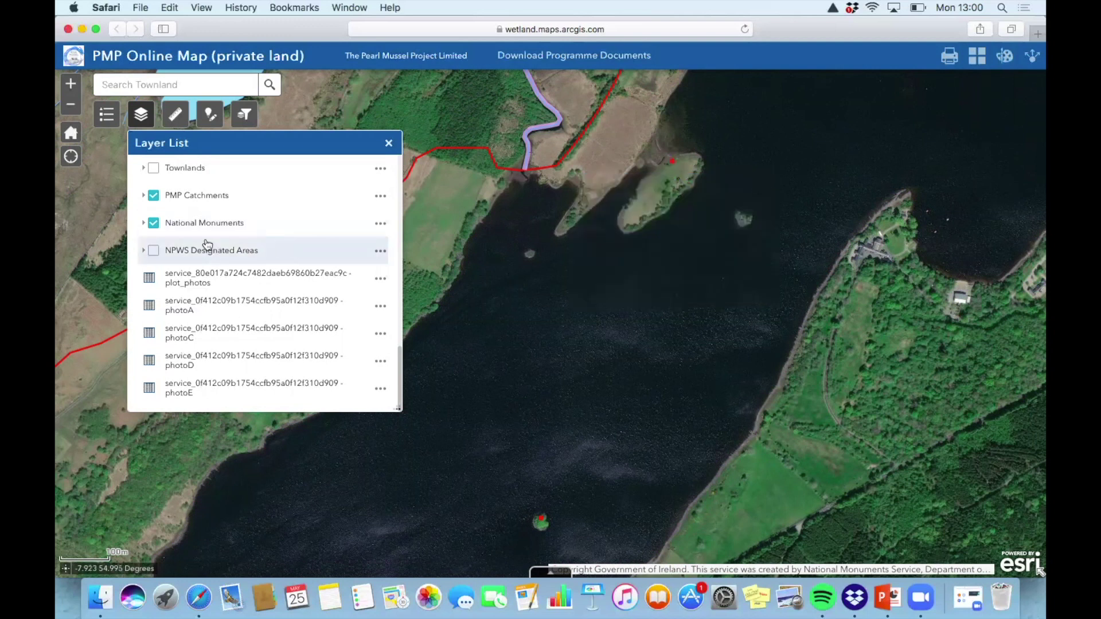
Step: Toggle the National Monuments and NPWS Designated Areas layers, leaving both hidden
{"action": "left_click", "coordinate": [154, 224]}
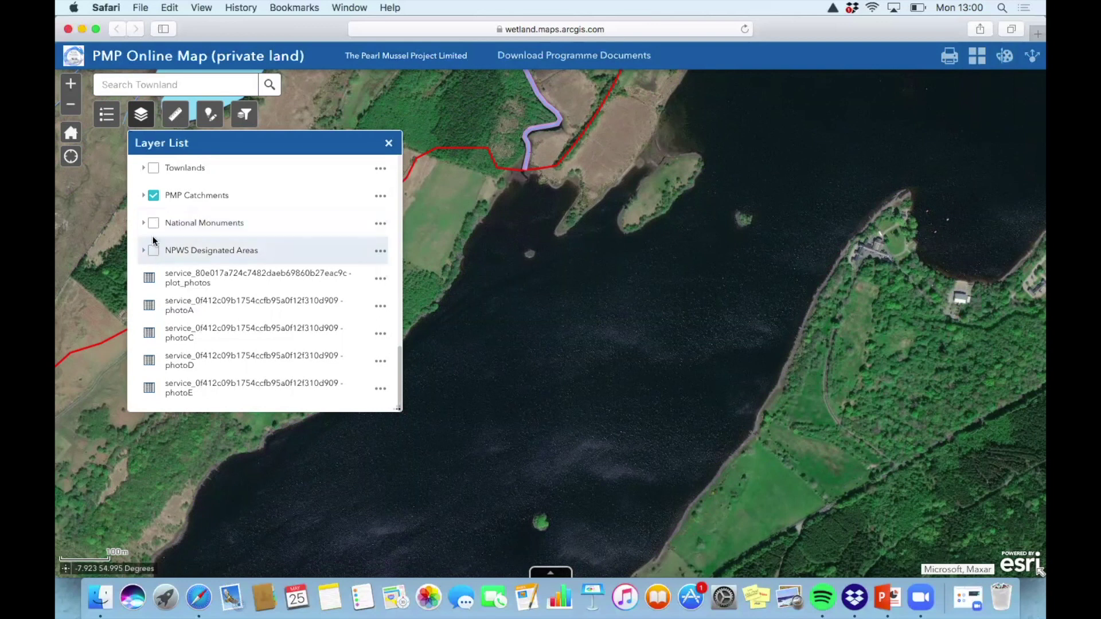
{"action": "left_click", "coordinate": [153, 224]}
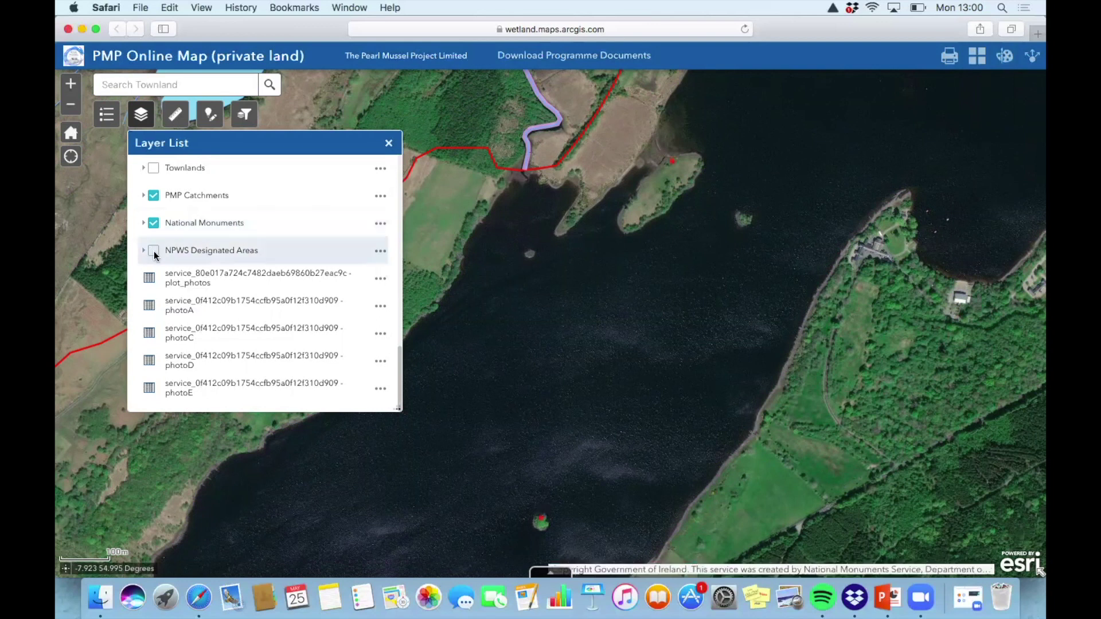
{"action": "left_click", "coordinate": [153, 251]}
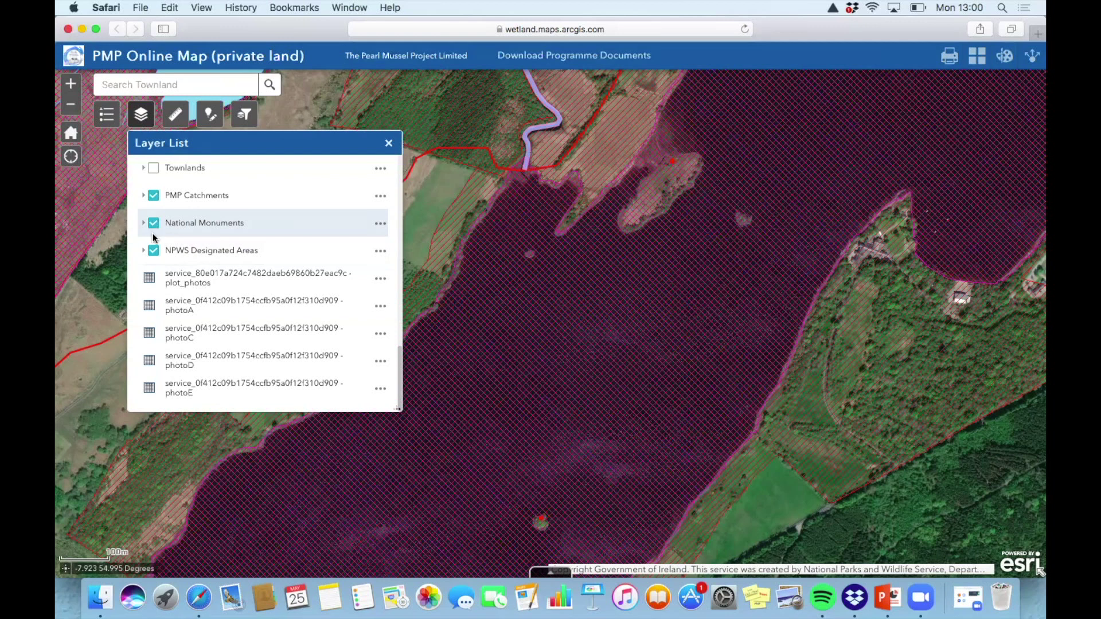
{"action": "left_click", "coordinate": [153, 225]}
{"action": "left_click", "coordinate": [154, 254]}
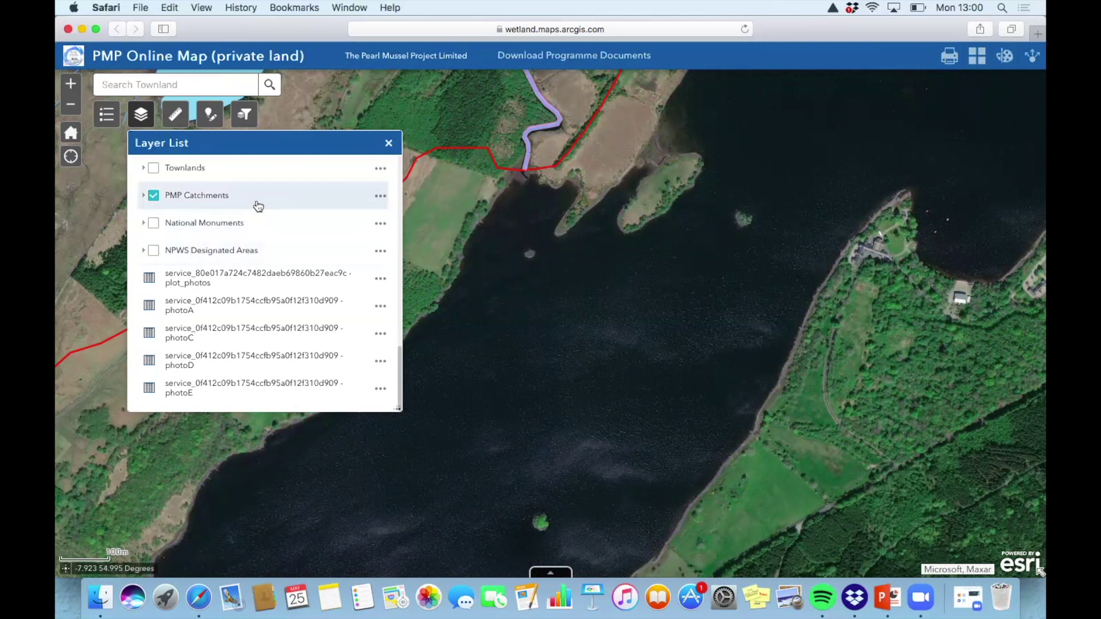
Step: Show the Townlands layer to view the townland boundaries, and hide it again
{"action": "scroll", "coordinate": [257, 215], "scroll_direction": "up", "scroll_amount": 4}
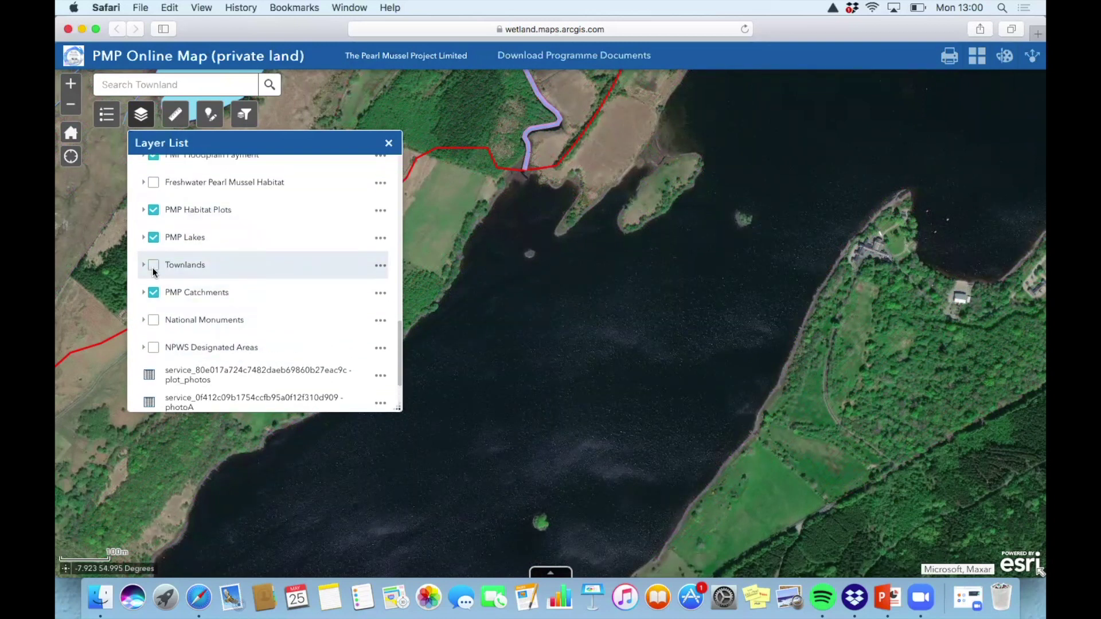
{"action": "left_click", "coordinate": [153, 266]}
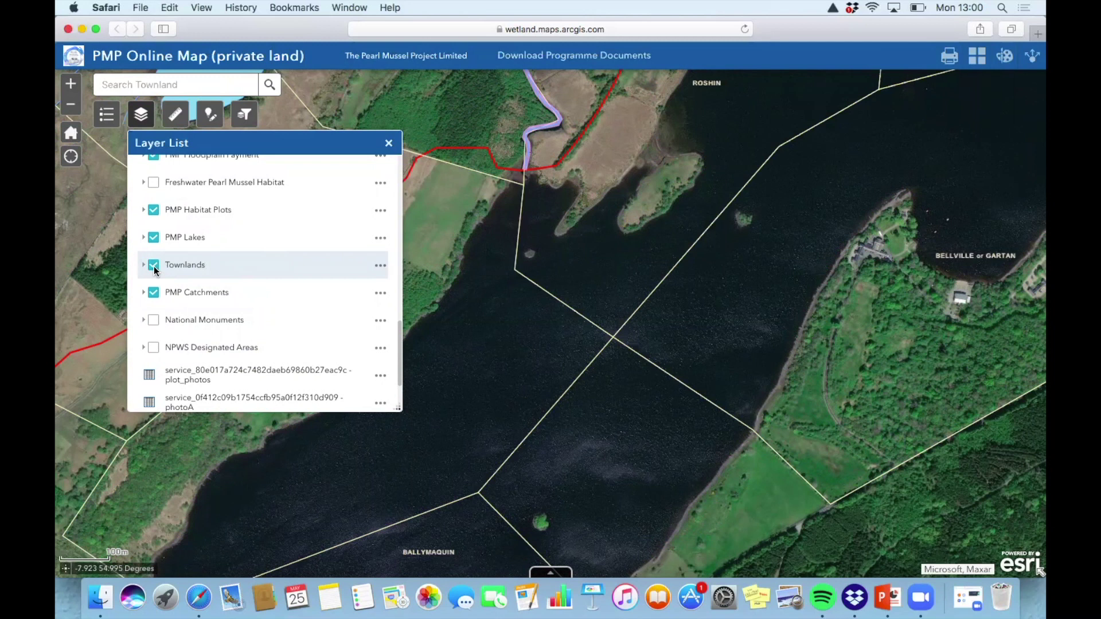
{"action": "left_click", "coordinate": [153, 266]}
Step: Toggle the Freshwater Pearl Mussel Habitat and PMP Floodplain Payment layers, returning each to its original visibility
{"action": "scroll", "coordinate": [268, 247], "scroll_direction": "up", "scroll_amount": 4}
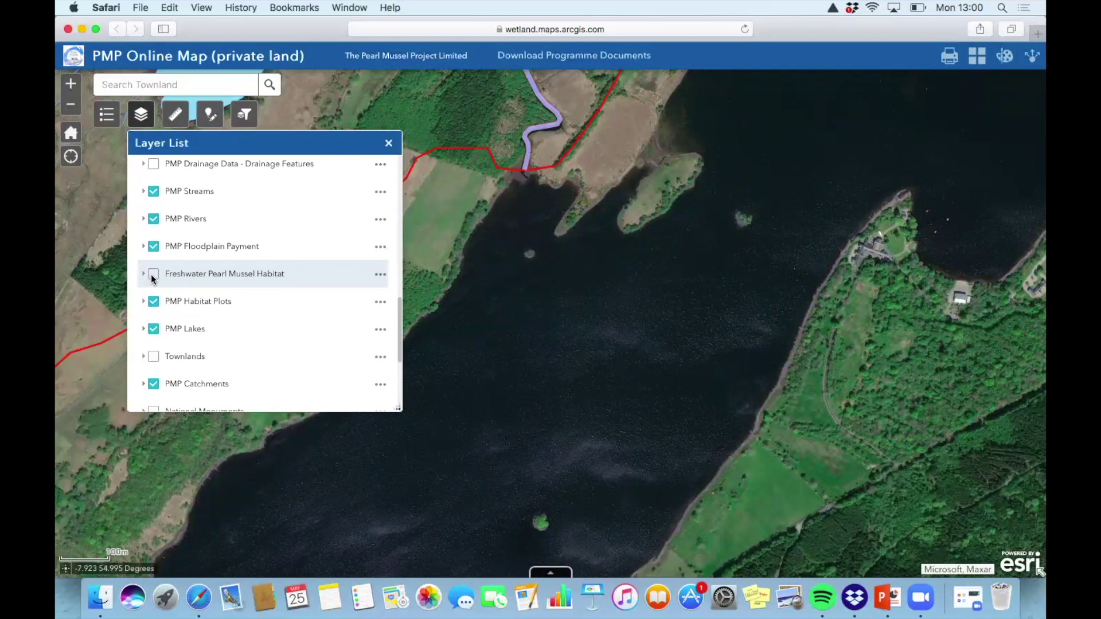
{"action": "left_click", "coordinate": [152, 276]}
{"action": "left_click", "coordinate": [152, 275]}
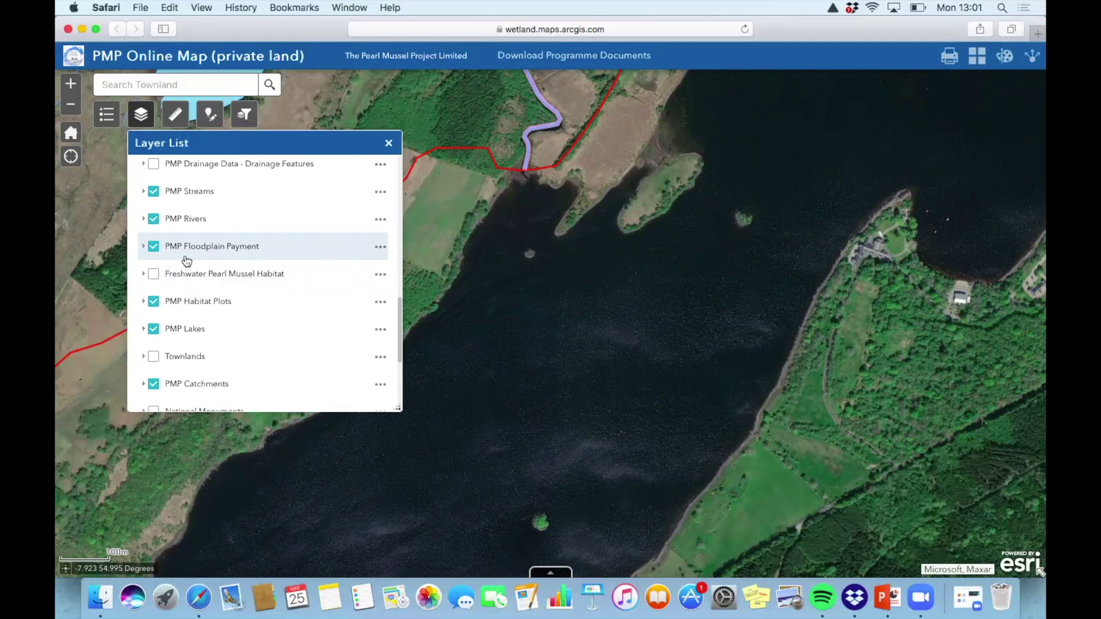
{"action": "left_click", "coordinate": [152, 247]}
{"action": "left_click", "coordinate": [153, 247]}
{"action": "scroll", "coordinate": [260, 205], "scroll_direction": "up", "scroll_amount": 5}
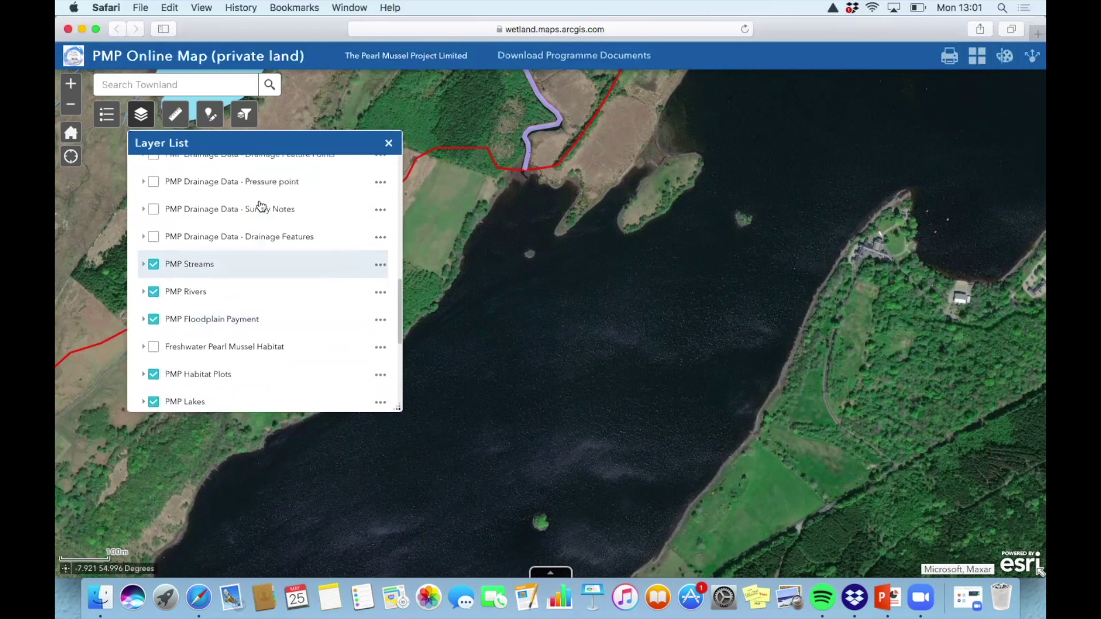
{"action": "scroll", "coordinate": [261, 206], "scroll_direction": "up", "scroll_amount": 5}
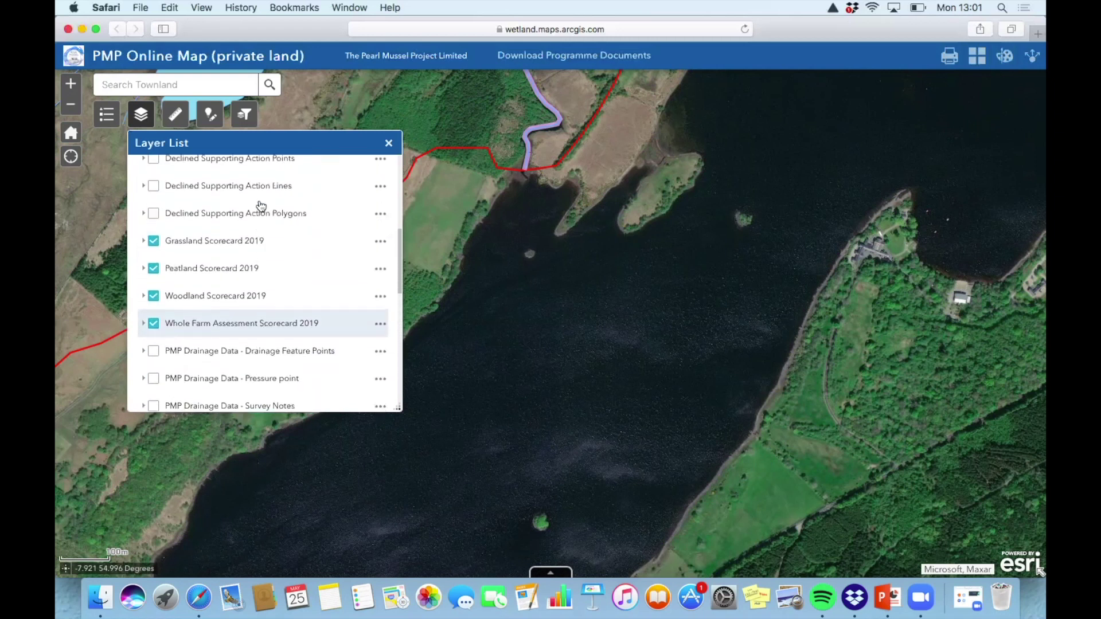
Step: Return the map to its home extent and apply the individual farm filter with the PMP Farmer ID already entered
{"action": "left_click_drag", "start_coordinate": [483, 119], "coordinate": [563, 223]}
{"action": "left_click", "coordinate": [245, 117]}
{"action": "left_click", "coordinate": [263, 265]}
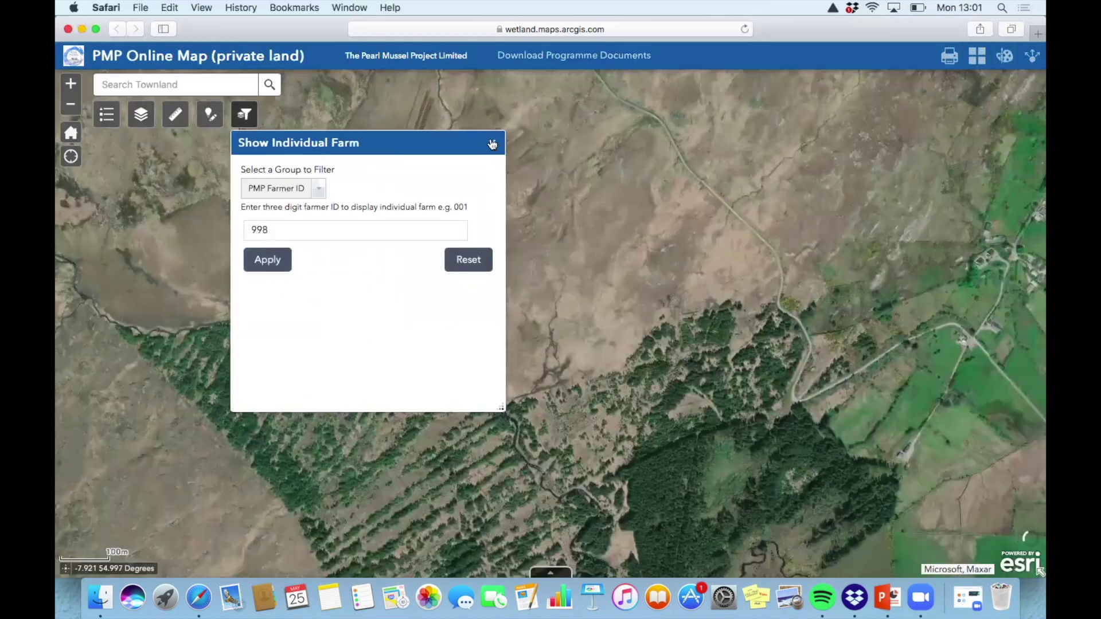
{"action": "left_click", "coordinate": [492, 143]}
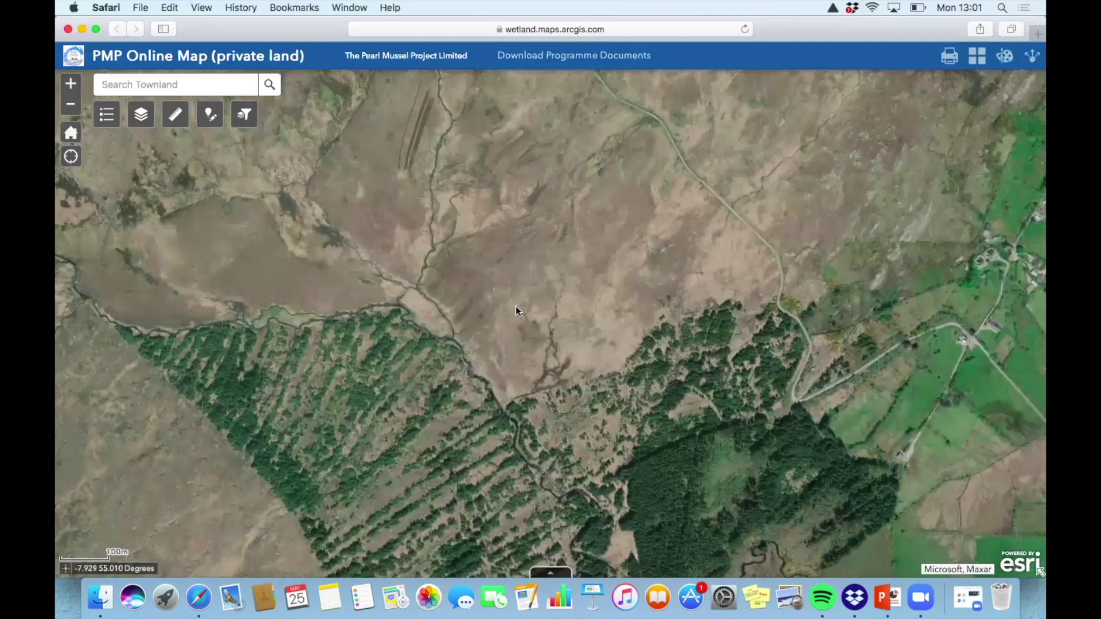
{"action": "left_click", "coordinate": [70, 133]}
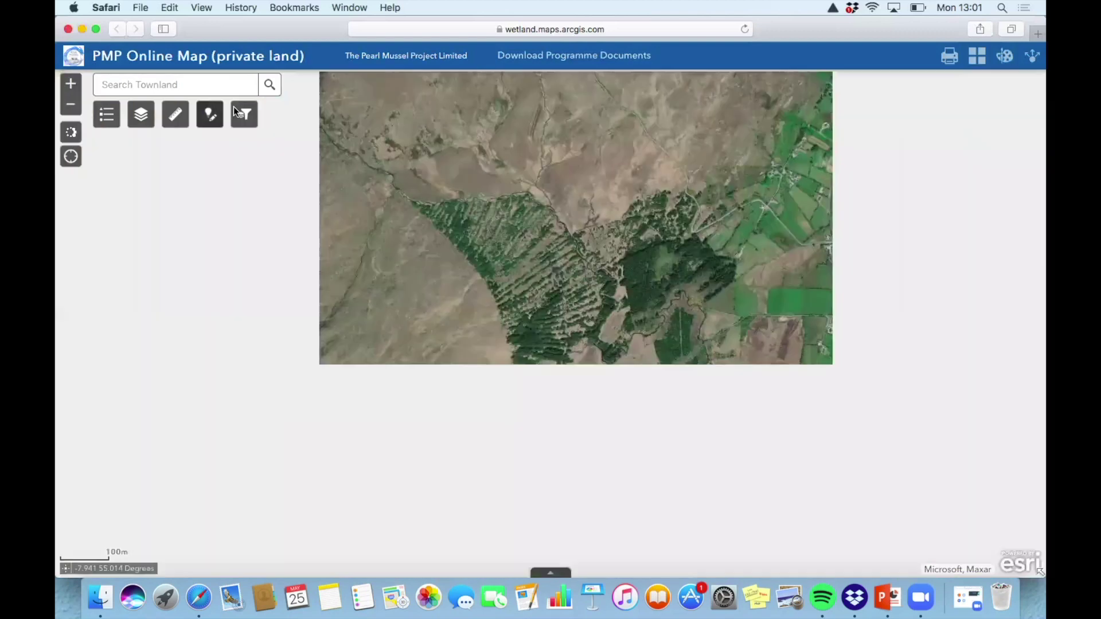
{"action": "left_click", "coordinate": [245, 114]}
{"action": "left_click", "coordinate": [265, 261]}
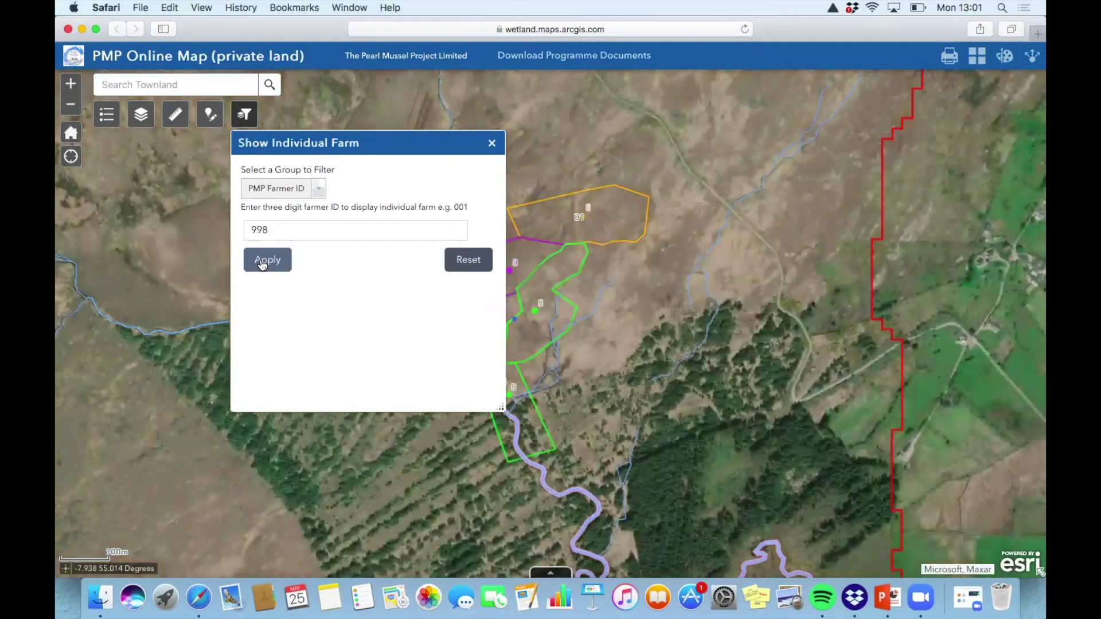
Step: Open the Woodland Scorecard of the purple-outlined plot, read through its survey answers and scores, and close it
{"action": "left_click_drag", "start_coordinate": [727, 269], "coordinate": [735, 243]}
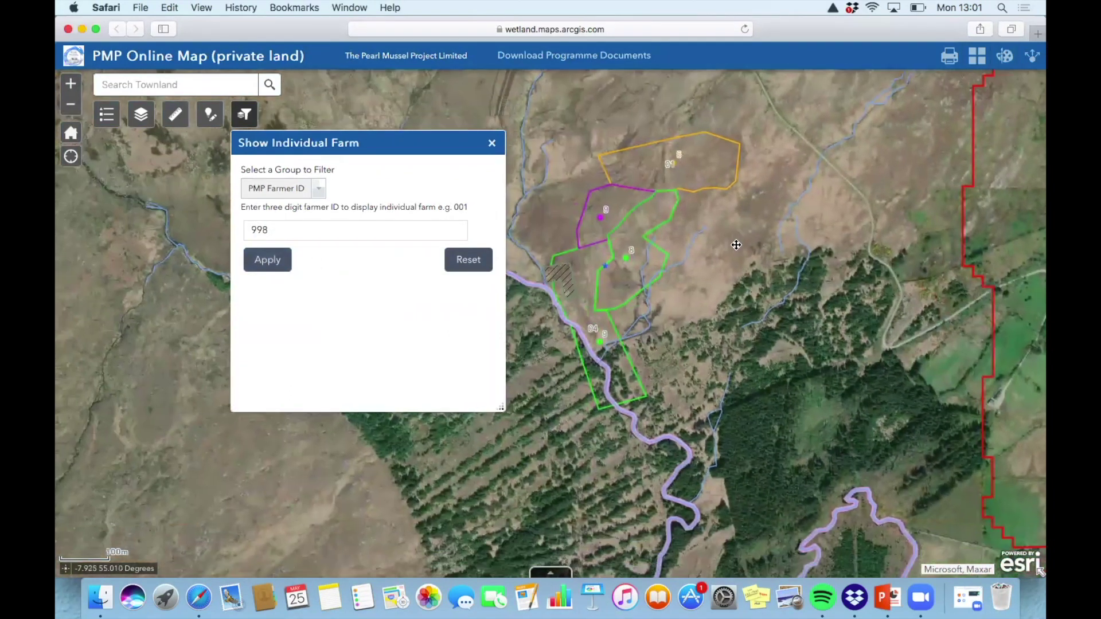
{"action": "left_click", "coordinate": [599, 218]}
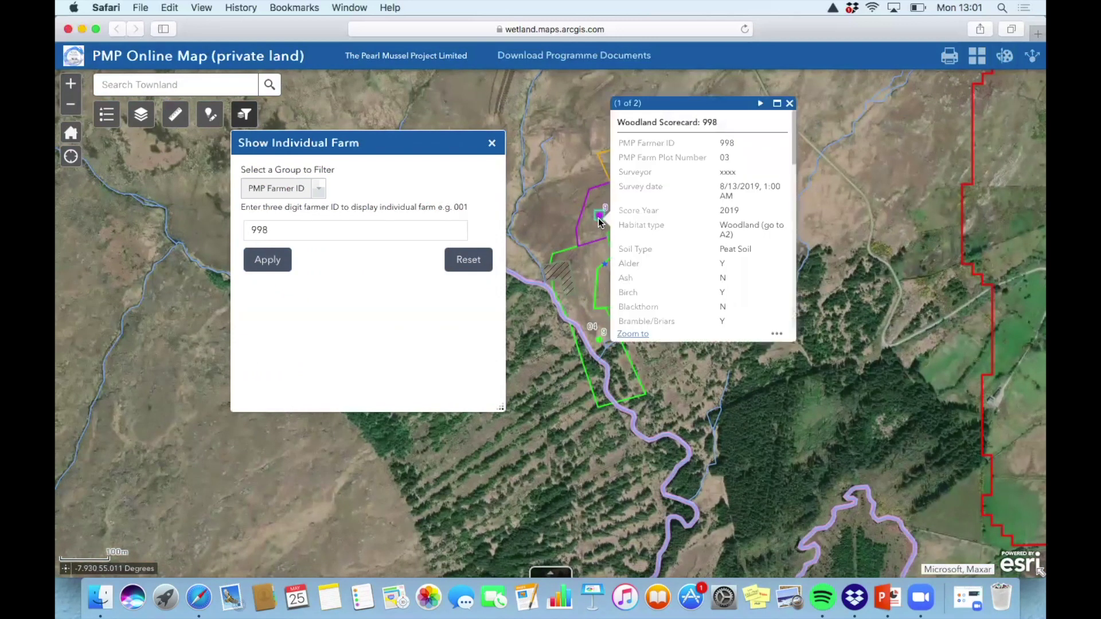
{"action": "scroll", "coordinate": [691, 234], "scroll_direction": "down", "scroll_amount": 2}
{"action": "scroll", "coordinate": [691, 234], "scroll_direction": "down", "scroll_amount": 6}
{"action": "scroll", "coordinate": [691, 234], "scroll_direction": "down", "scroll_amount": 10}
{"action": "scroll", "coordinate": [691, 234], "scroll_direction": "down", "scroll_amount": 7}
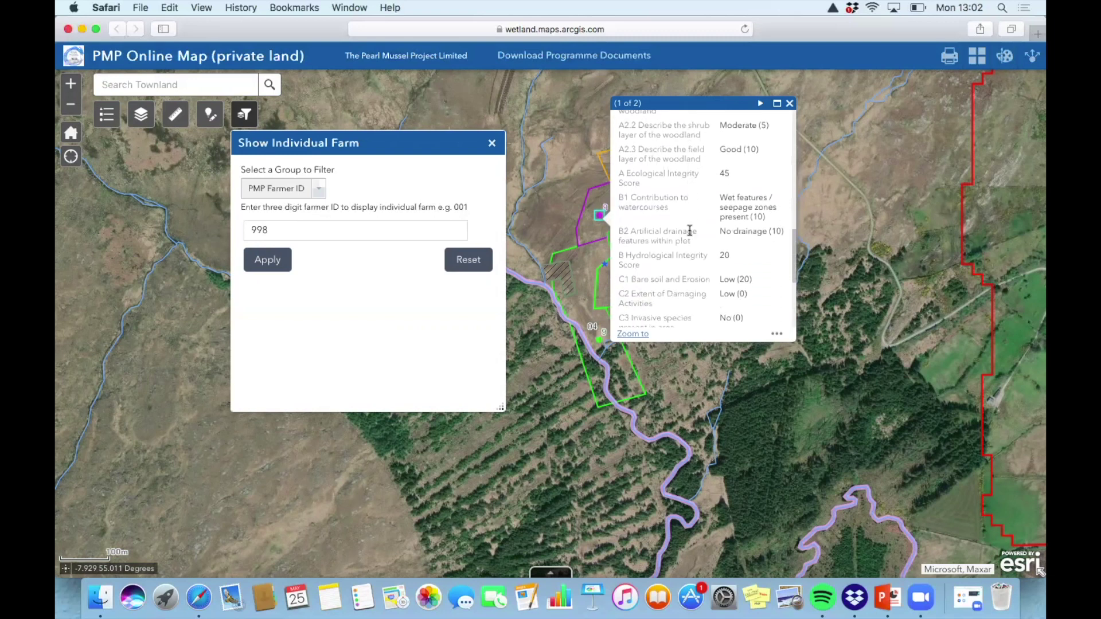
{"action": "left_click", "coordinate": [790, 103]}
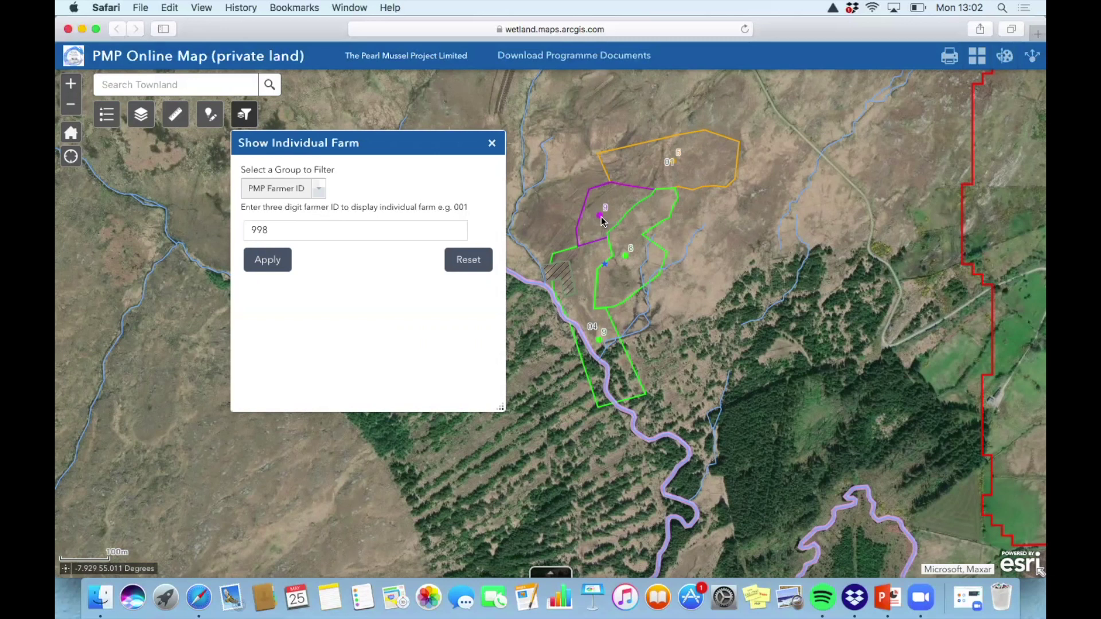
Step: Switch the Grassland, Peatland and Woodland Scorecard 2019 layers off and back on in the layer list
{"action": "left_click", "coordinate": [140, 121]}
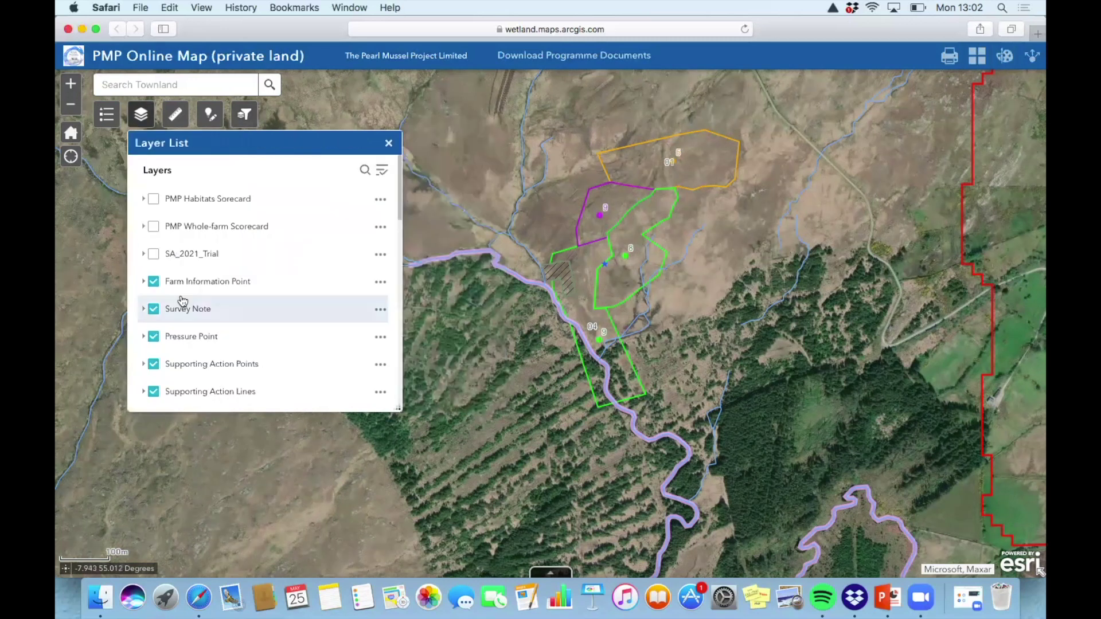
{"action": "right_click", "coordinate": [190, 328]}
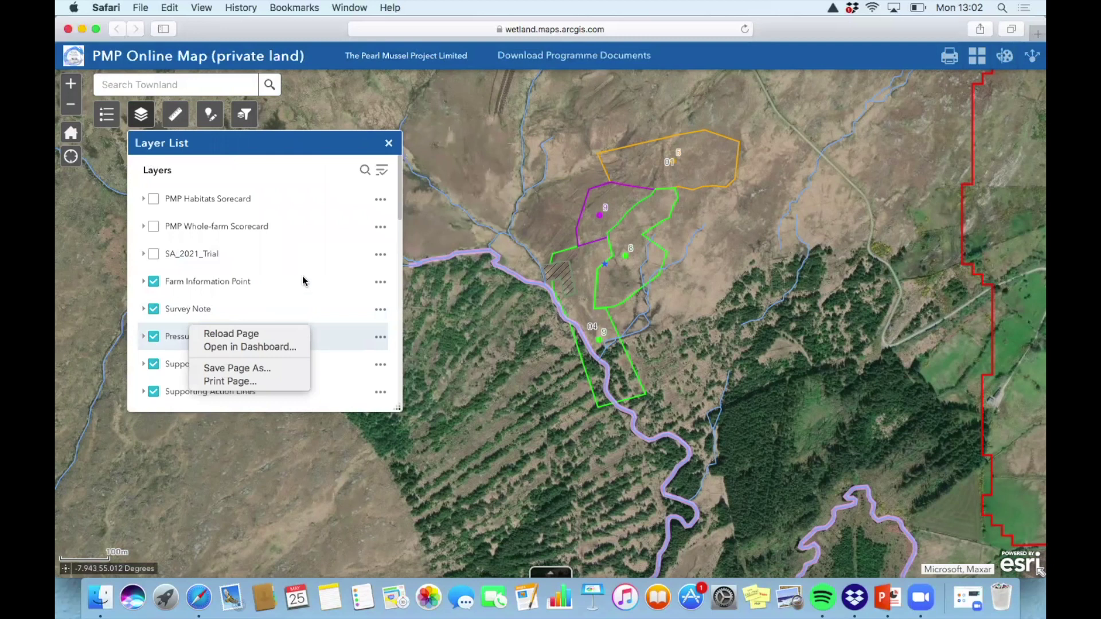
{"action": "left_click", "coordinate": [305, 215]}
{"action": "scroll", "coordinate": [300, 287], "scroll_direction": "down", "scroll_amount": 1}
{"action": "scroll", "coordinate": [299, 288], "scroll_direction": "down", "scroll_amount": 1}
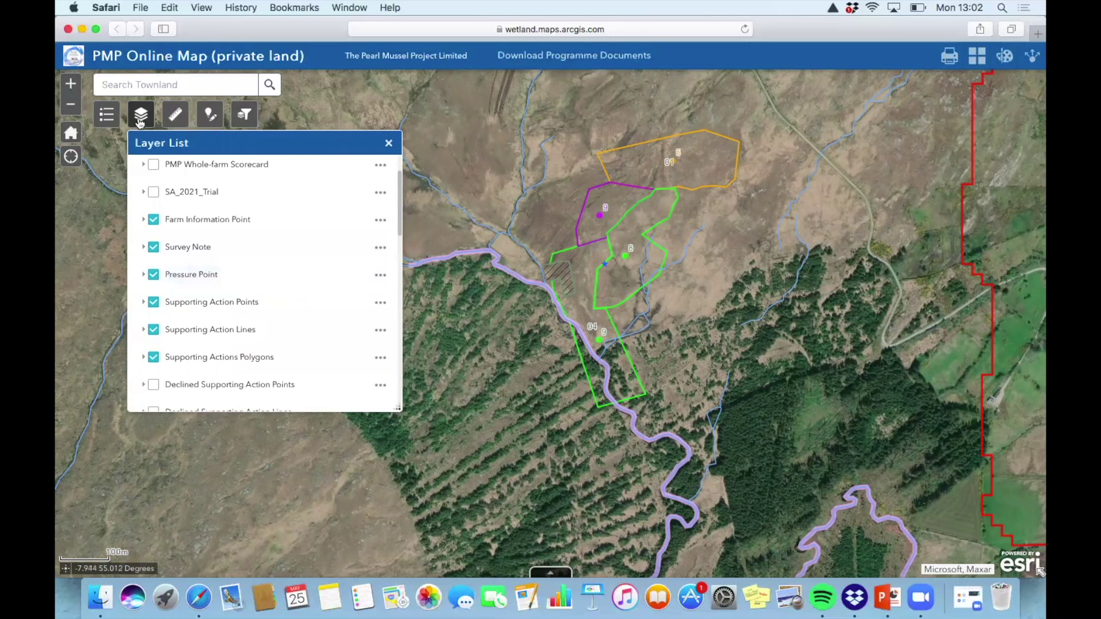
{"action": "scroll", "coordinate": [212, 317], "scroll_direction": "down", "scroll_amount": 5}
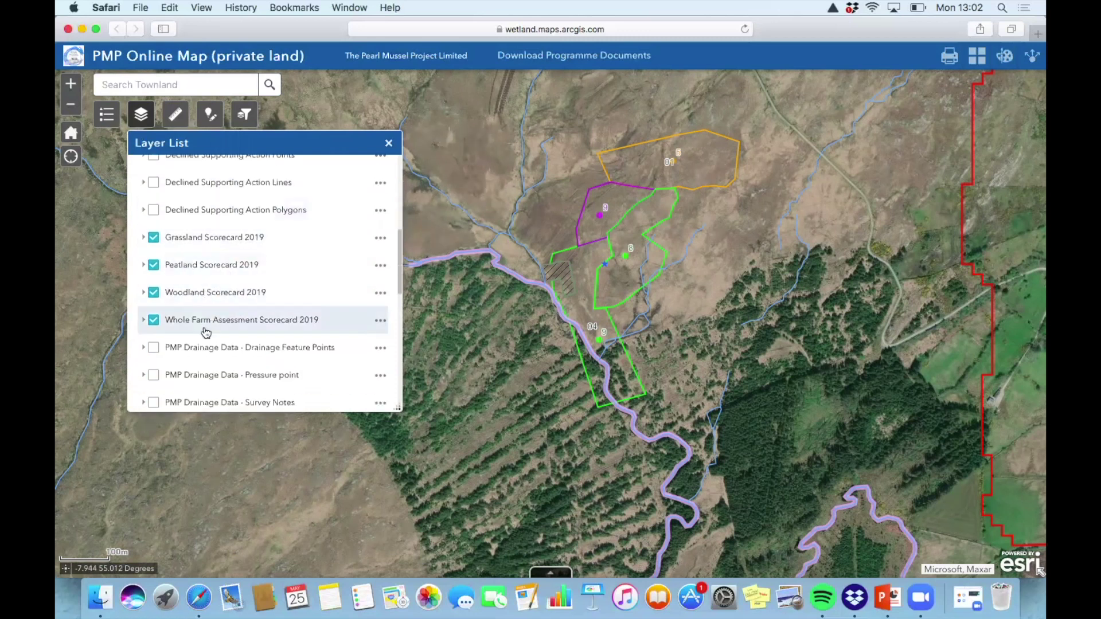
{"action": "left_click", "coordinate": [154, 240]}
{"action": "left_click", "coordinate": [154, 262]}
{"action": "left_click", "coordinate": [153, 291]}
{"action": "left_click", "coordinate": [152, 263]}
{"action": "left_click", "coordinate": [154, 238]}
{"action": "left_click", "coordinate": [153, 293]}
Step: Show the PMP Drainage Data - Drainage Features layer on the map around the farm
{"action": "scroll", "coordinate": [206, 274], "scroll_direction": "up", "scroll_amount": 2}
{"action": "scroll", "coordinate": [206, 274], "scroll_direction": "up", "scroll_amount": 1}
{"action": "scroll", "coordinate": [206, 275], "scroll_direction": "down", "scroll_amount": 5}
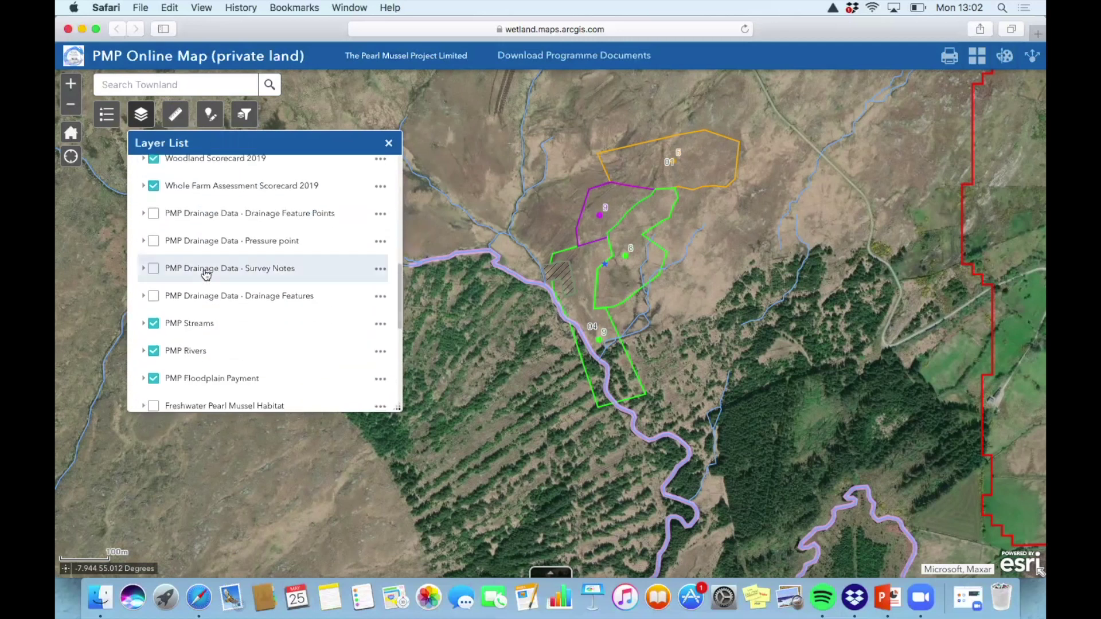
{"action": "scroll", "coordinate": [206, 274], "scroll_direction": "down", "scroll_amount": 1}
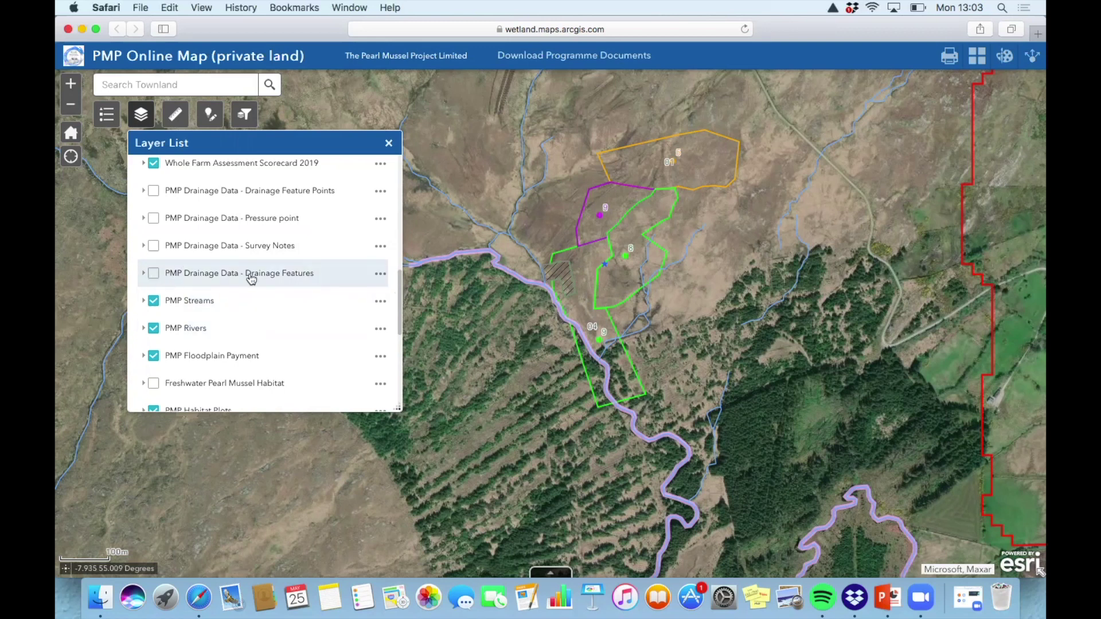
{"action": "left_click_drag", "start_coordinate": [534, 318], "coordinate": [500, 322]}
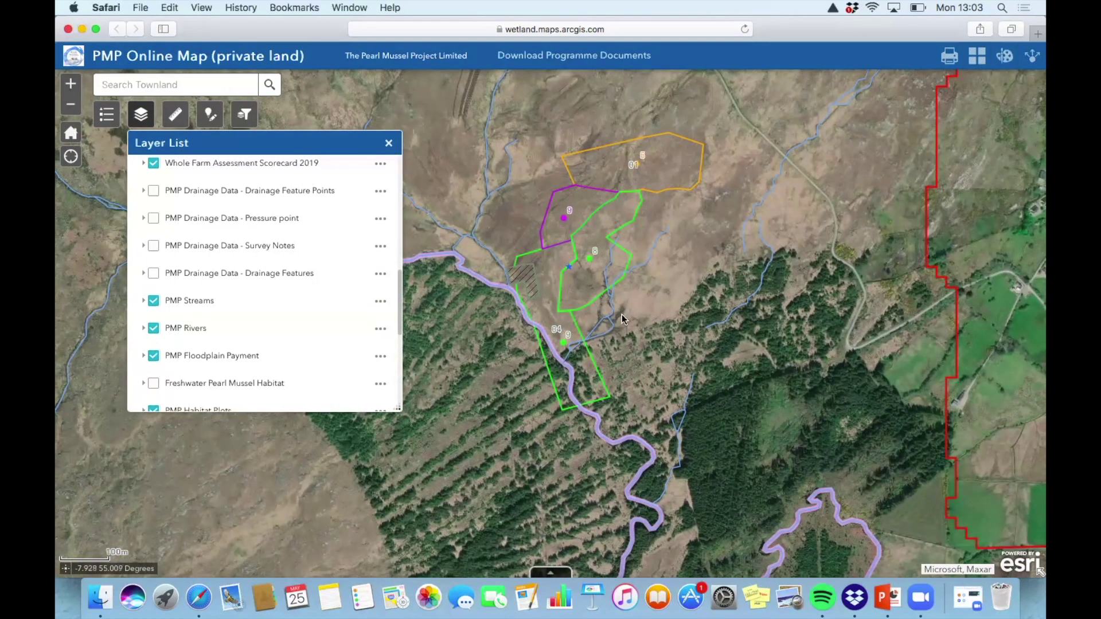
{"action": "left_click", "coordinate": [154, 275]}
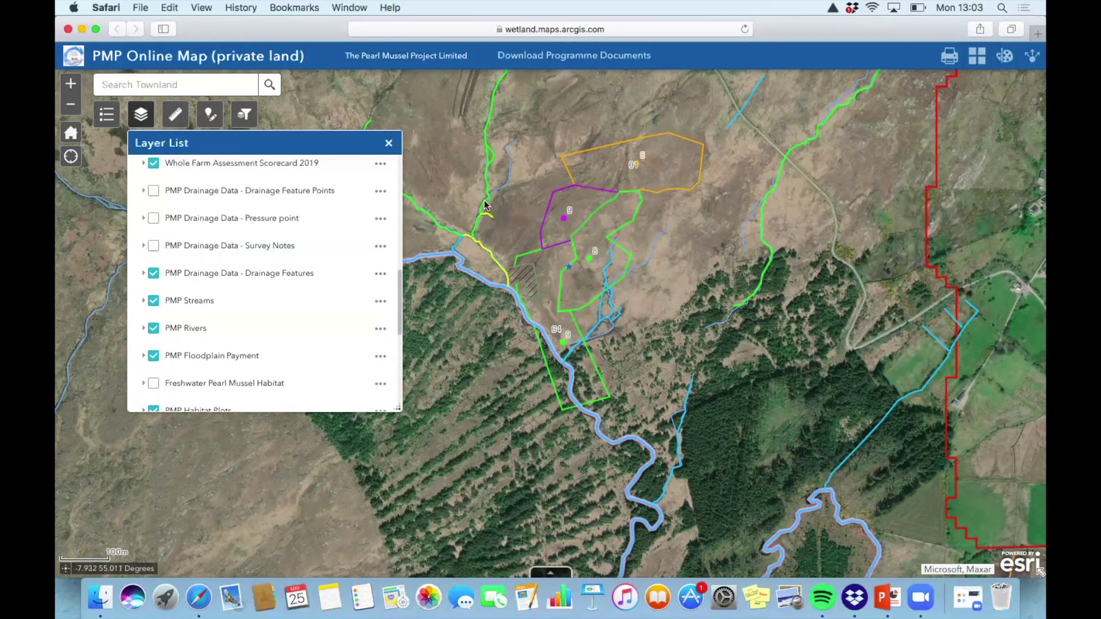
Step: Open the details of the green drainage line north of the farm's river, read through to the overall PMP assessment, and close them
{"action": "left_click", "coordinate": [529, 256]}
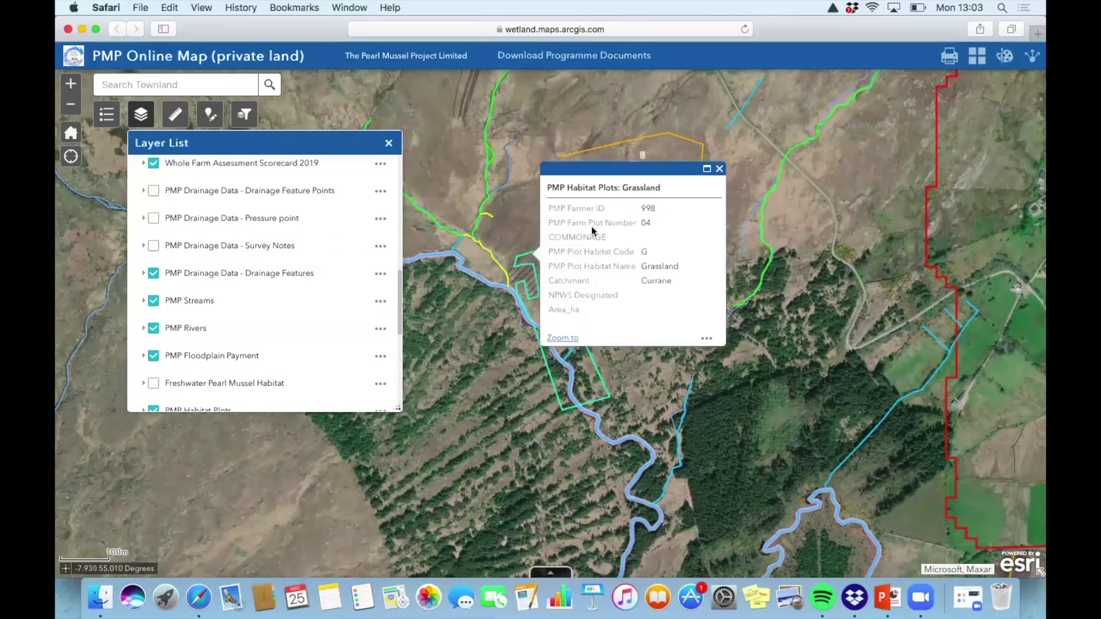
{"action": "left_click", "coordinate": [490, 161]}
{"action": "scroll", "coordinate": [491, 310], "scroll_direction": "down", "scroll_amount": 3}
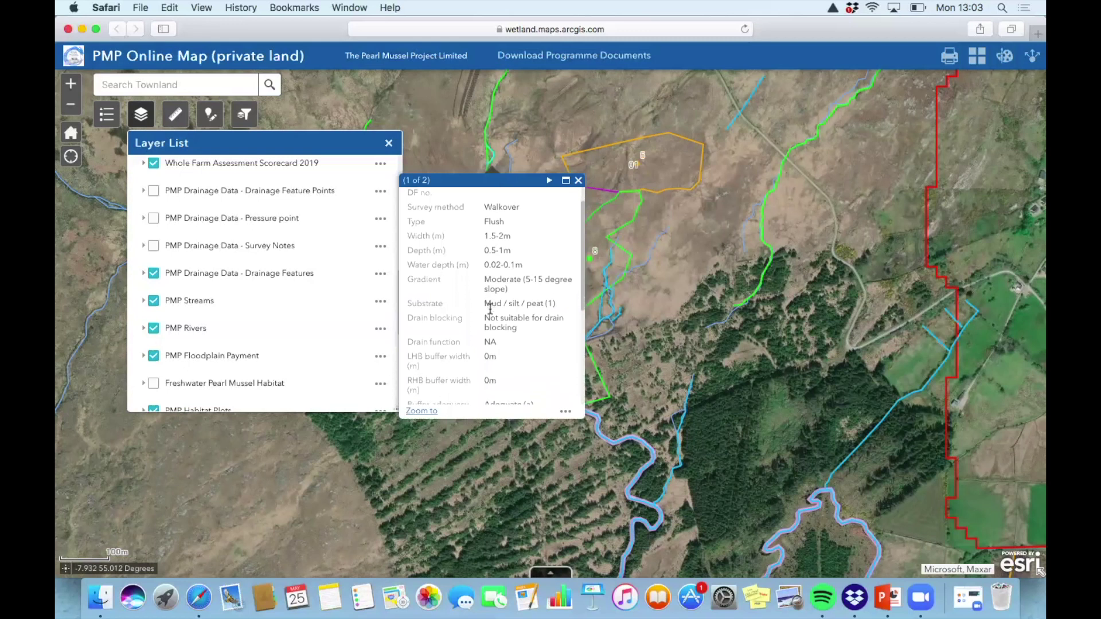
{"action": "scroll", "coordinate": [490, 310], "scroll_direction": "down", "scroll_amount": 5}
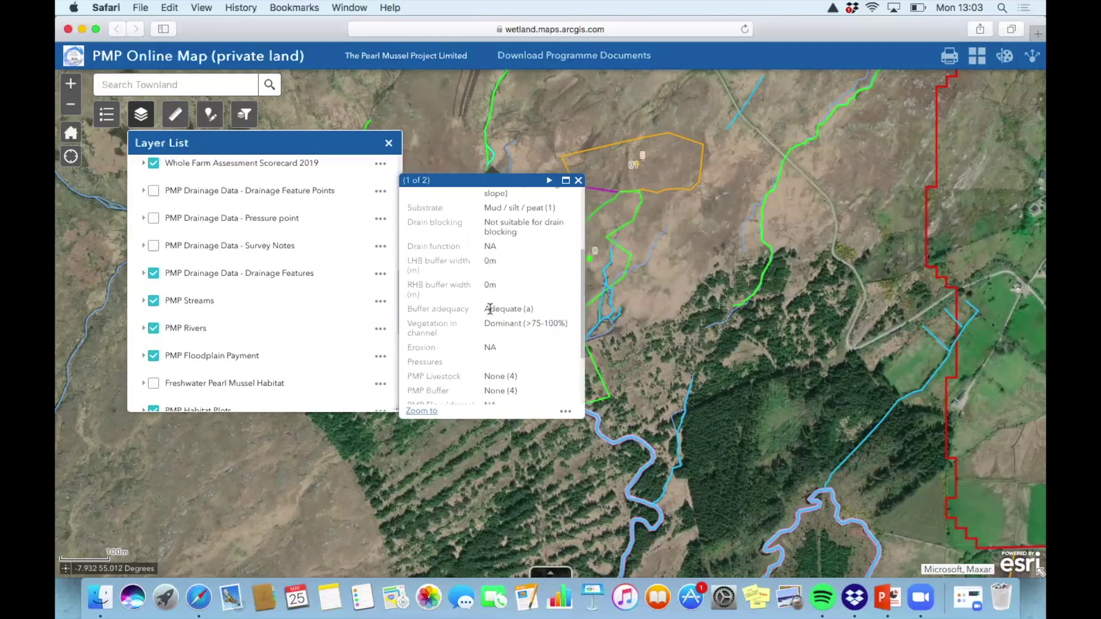
{"action": "scroll", "coordinate": [489, 328], "scroll_direction": "down", "scroll_amount": 4}
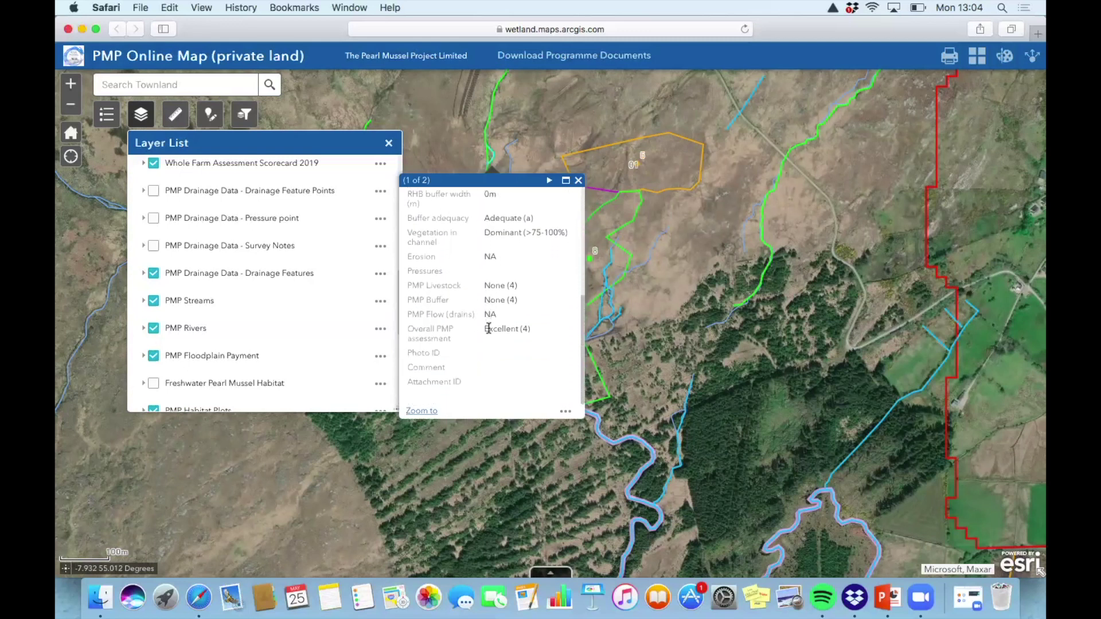
{"action": "scroll", "coordinate": [514, 304], "scroll_direction": "down", "scroll_amount": 1}
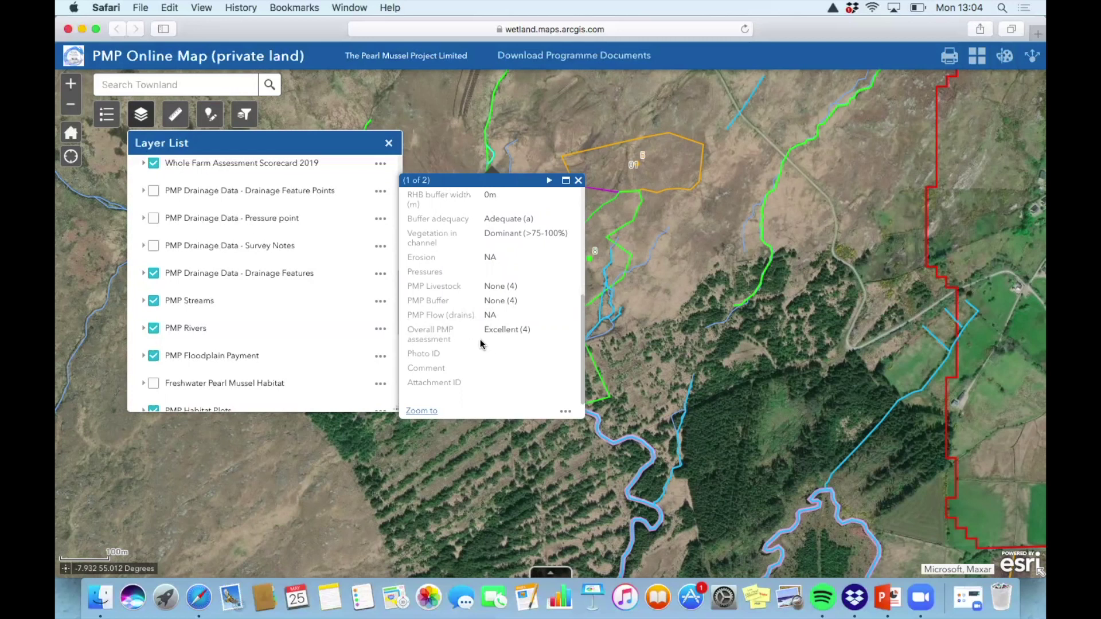
{"action": "left_click", "coordinate": [579, 181]}
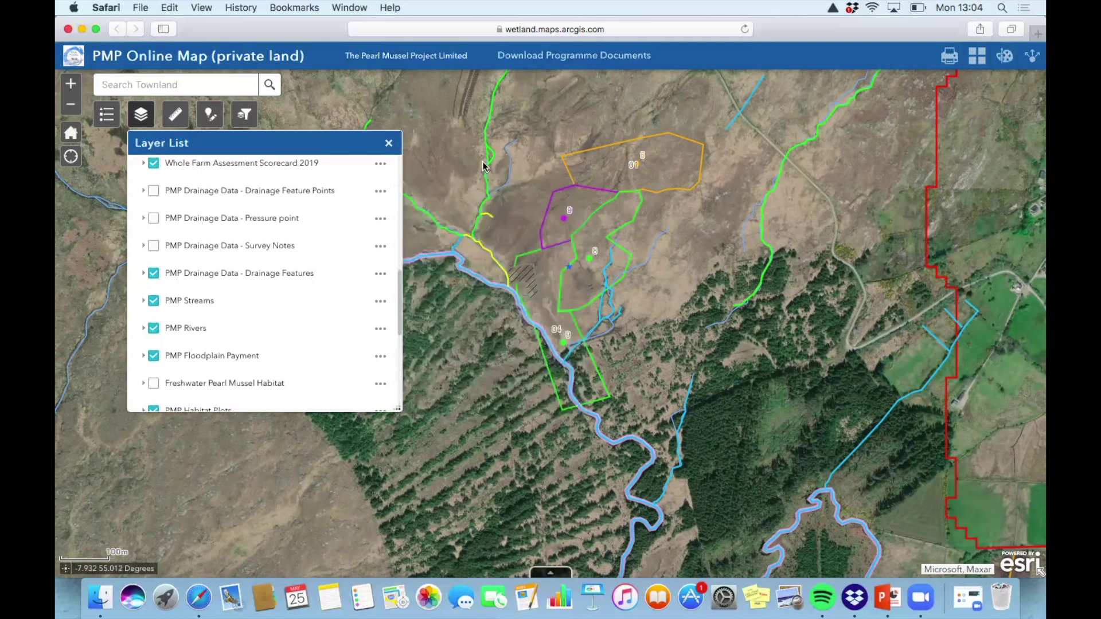
Step: Examine the legend for the colour classes of the PMP Drainage Data - Drainage Features layer, and close it
{"action": "left_click", "coordinate": [106, 118]}
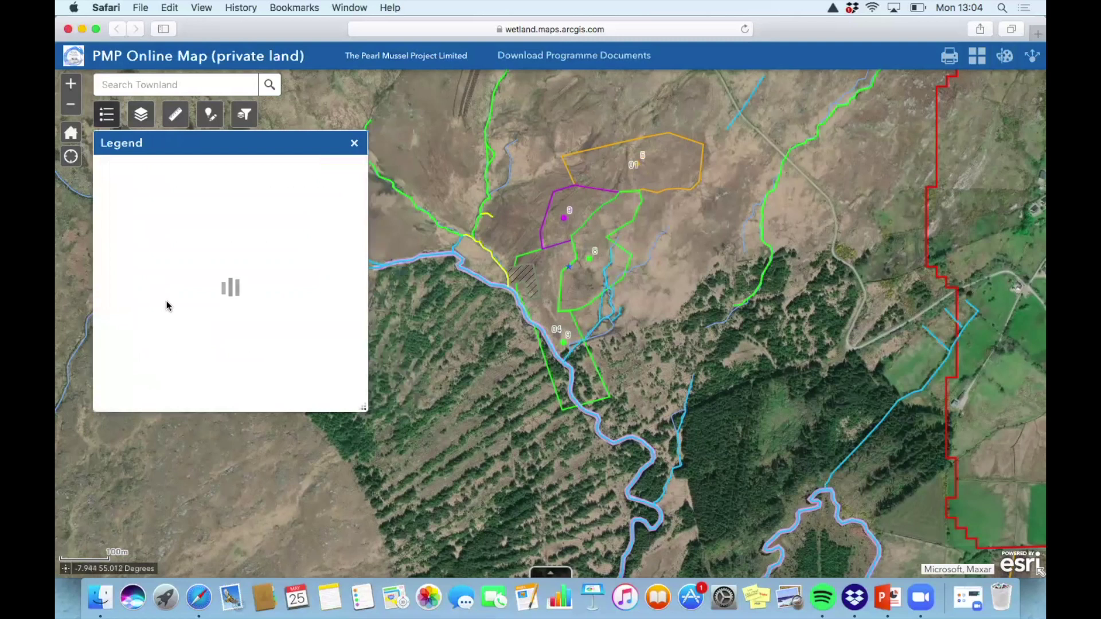
{"action": "scroll", "coordinate": [168, 305], "scroll_direction": "down", "scroll_amount": 5}
{"action": "scroll", "coordinate": [168, 305], "scroll_direction": "down", "scroll_amount": 15}
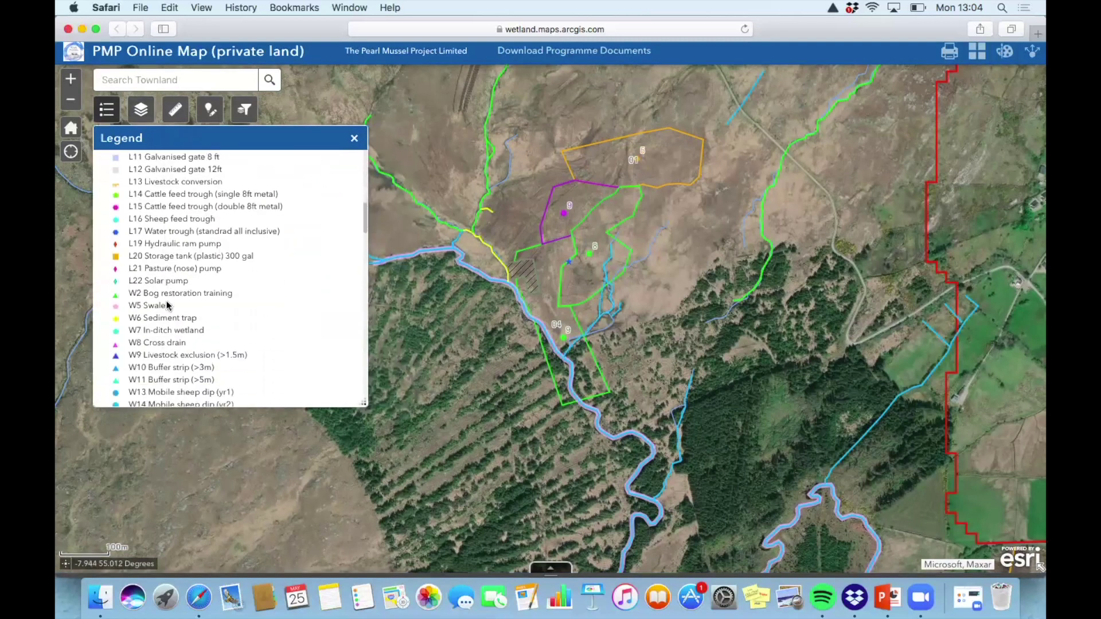
{"action": "scroll", "coordinate": [168, 305], "scroll_direction": "down", "scroll_amount": 15}
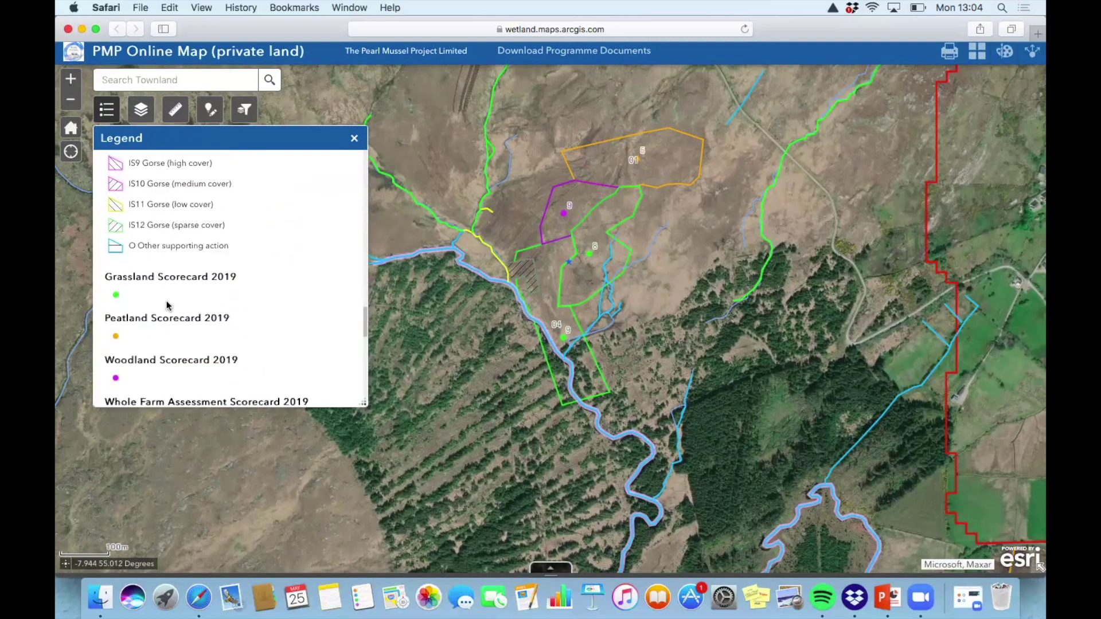
{"action": "scroll", "coordinate": [168, 306], "scroll_direction": "down", "scroll_amount": 1}
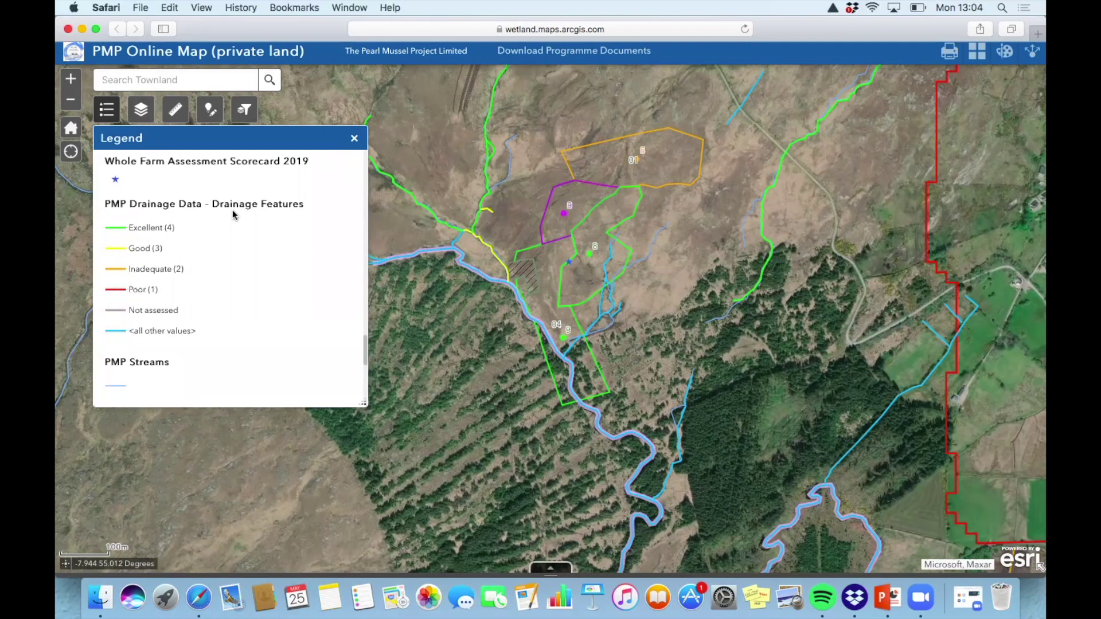
{"action": "left_click", "coordinate": [354, 139]}
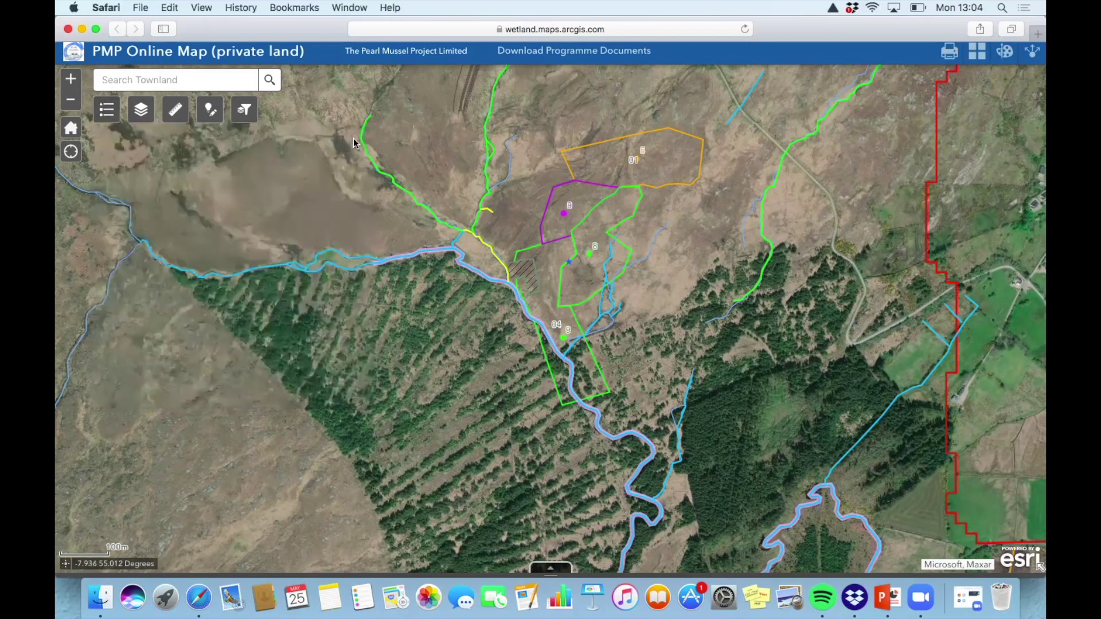
Step: Show the PMP Drainage Data - Survey Notes layer, read the yellow survey note beside the road, and close it
{"action": "left_click", "coordinate": [138, 117]}
{"action": "scroll", "coordinate": [206, 272], "scroll_direction": "down", "scroll_amount": 4}
{"action": "scroll", "coordinate": [206, 271], "scroll_direction": "down", "scroll_amount": 6}
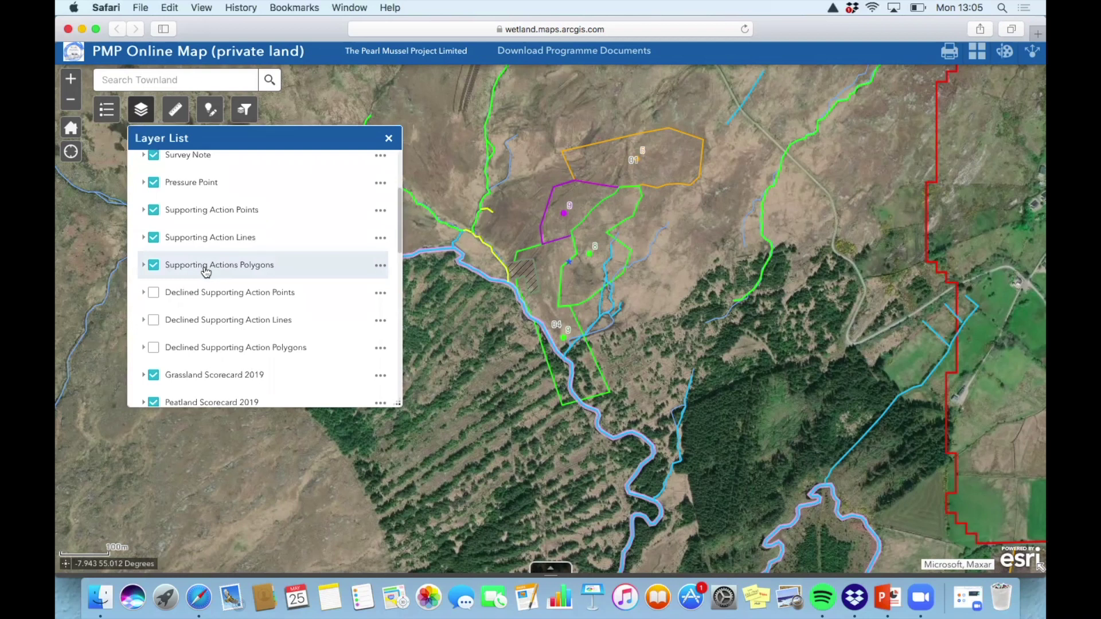
{"action": "scroll", "coordinate": [200, 310], "scroll_direction": "down", "scroll_amount": 2}
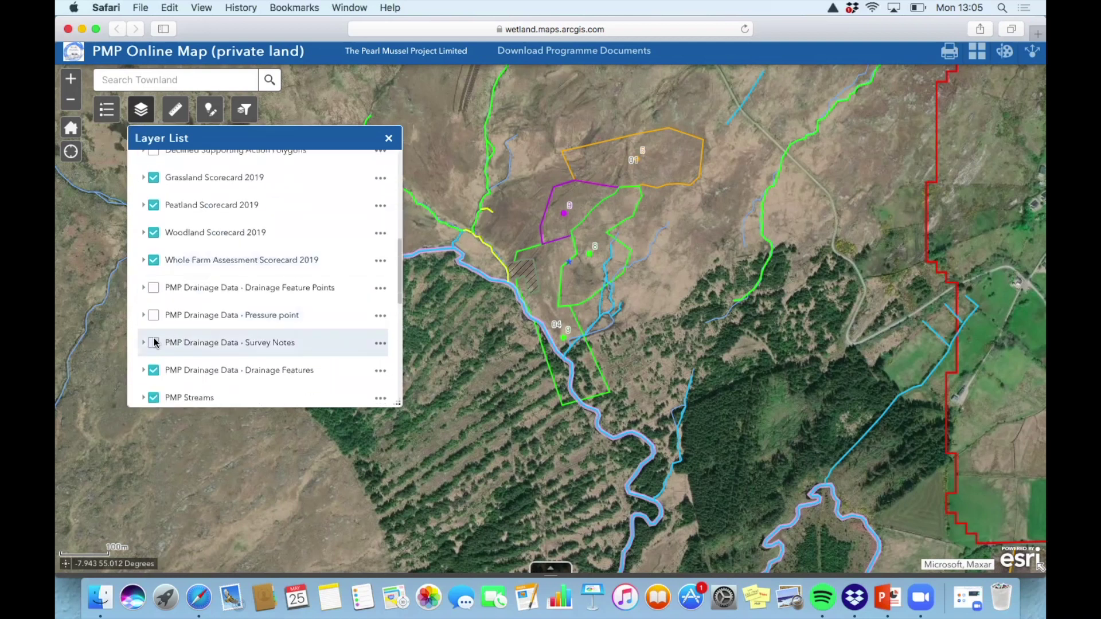
{"action": "left_click", "coordinate": [154, 343]}
{"action": "left_click", "coordinate": [742, 110]}
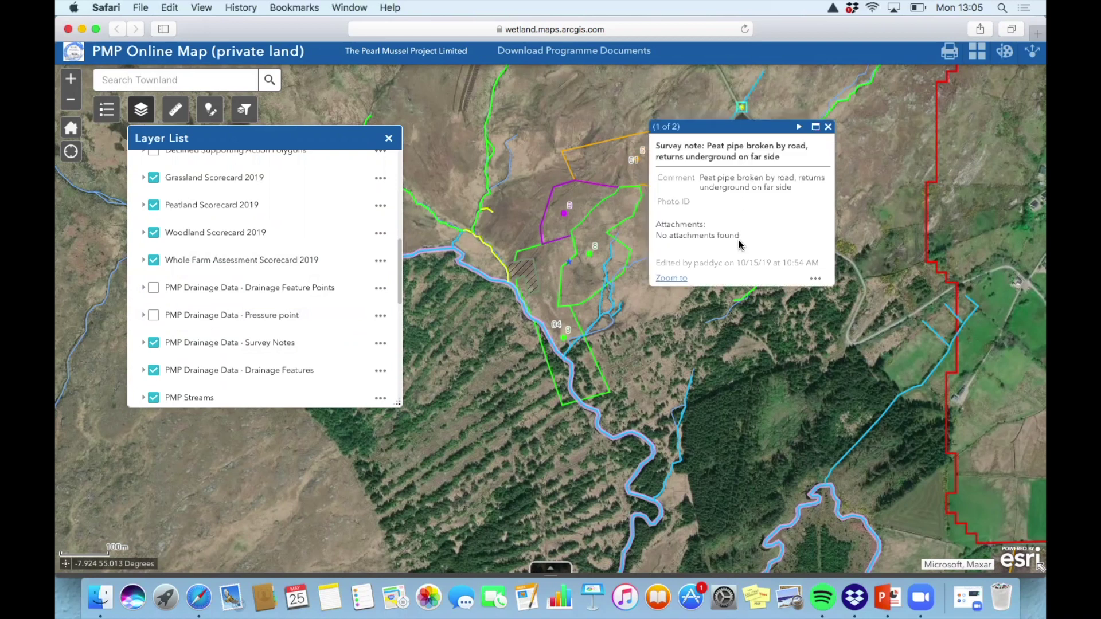
{"action": "left_click", "coordinate": [829, 128]}
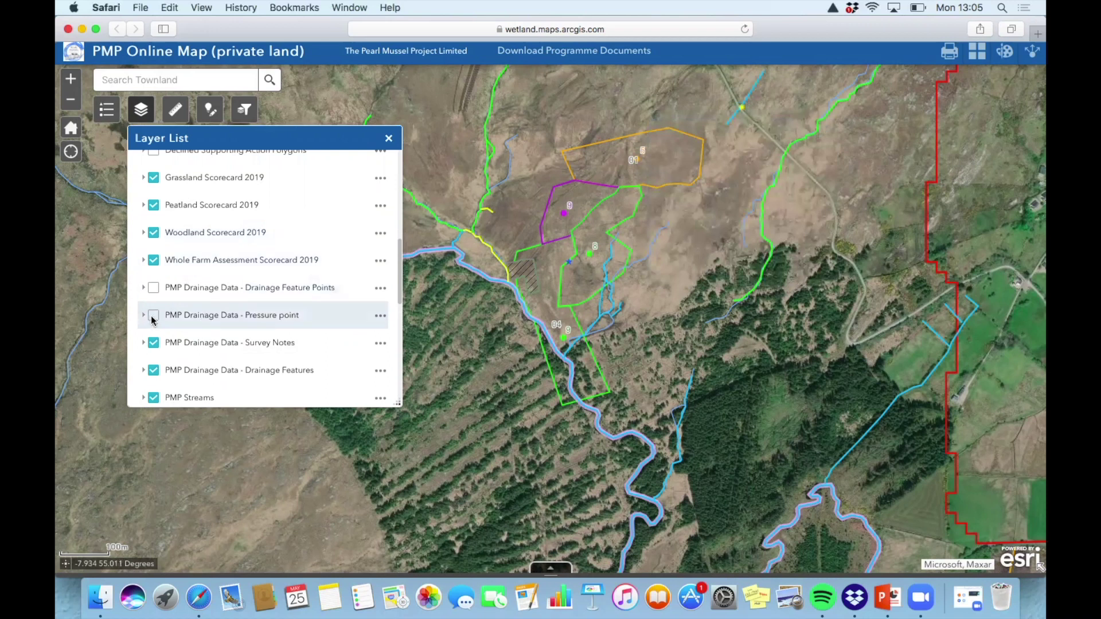
Step: Show the PMP Drainage Data - Pressure point layer and view the roadside sheep access point's details and Photo1.jpg, closing both
{"action": "left_click_drag", "start_coordinate": [732, 109], "coordinate": [731, 232]}
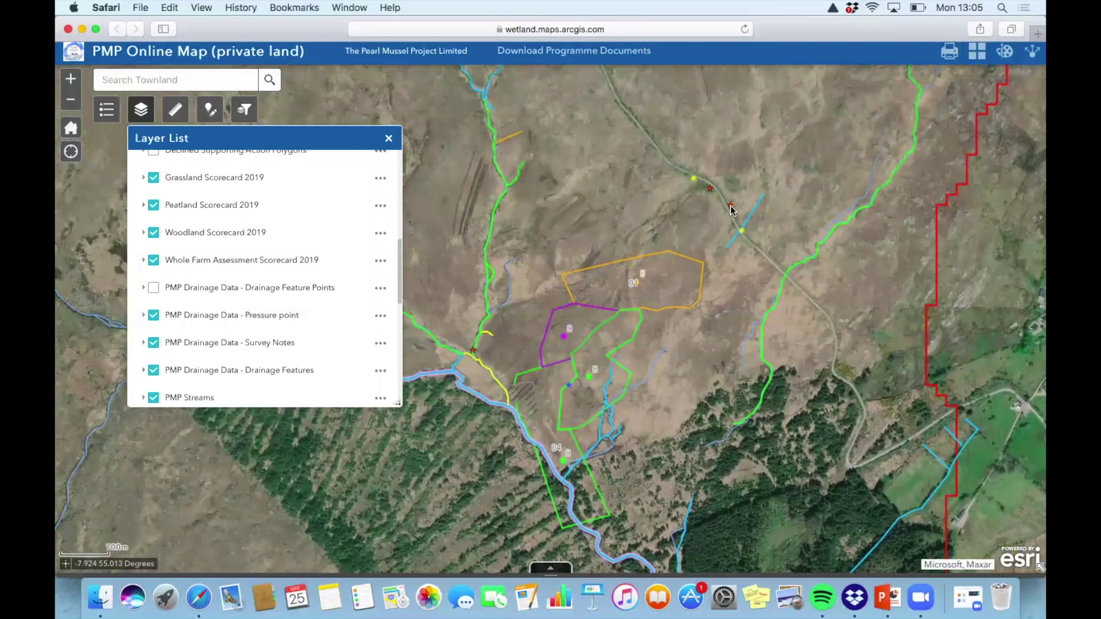
{"action": "left_click", "coordinate": [732, 207]}
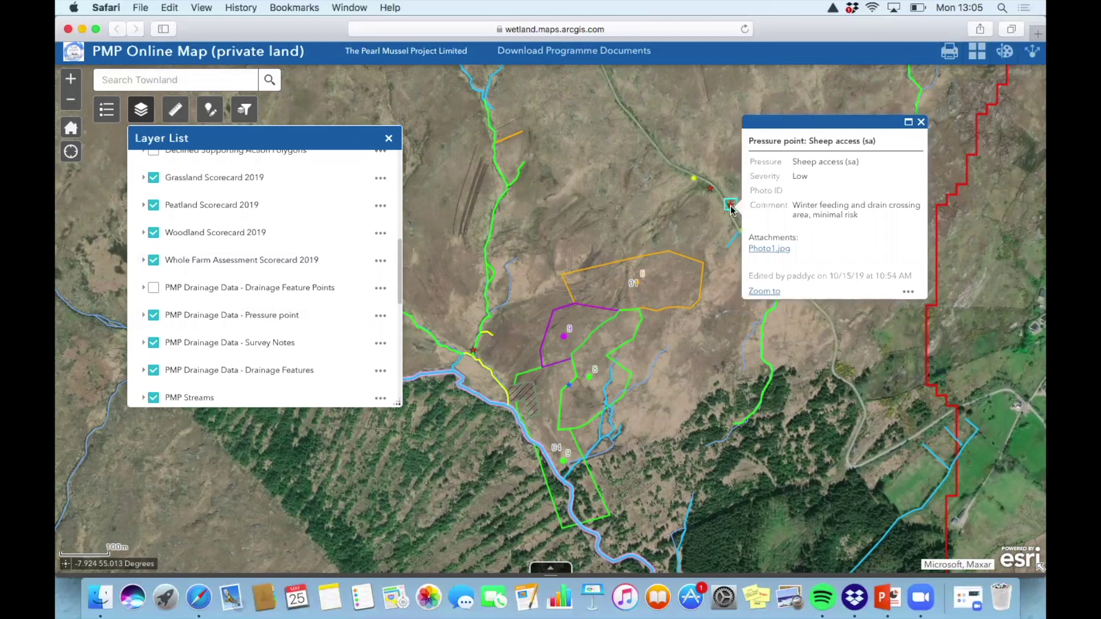
{"action": "left_click", "coordinate": [771, 251]}
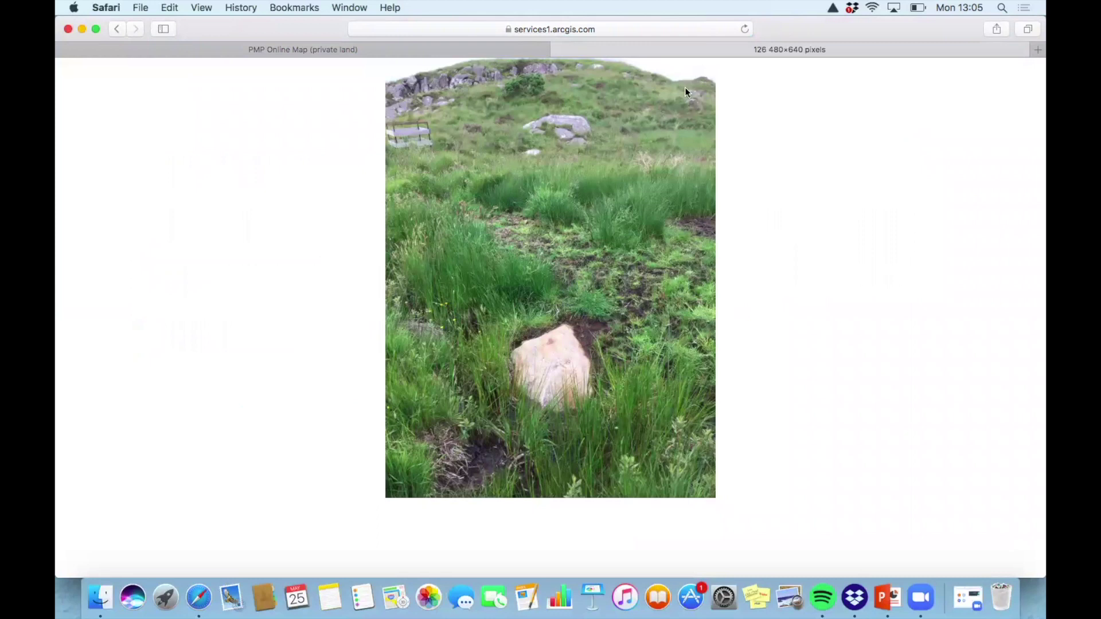
{"action": "left_click", "coordinate": [560, 50]}
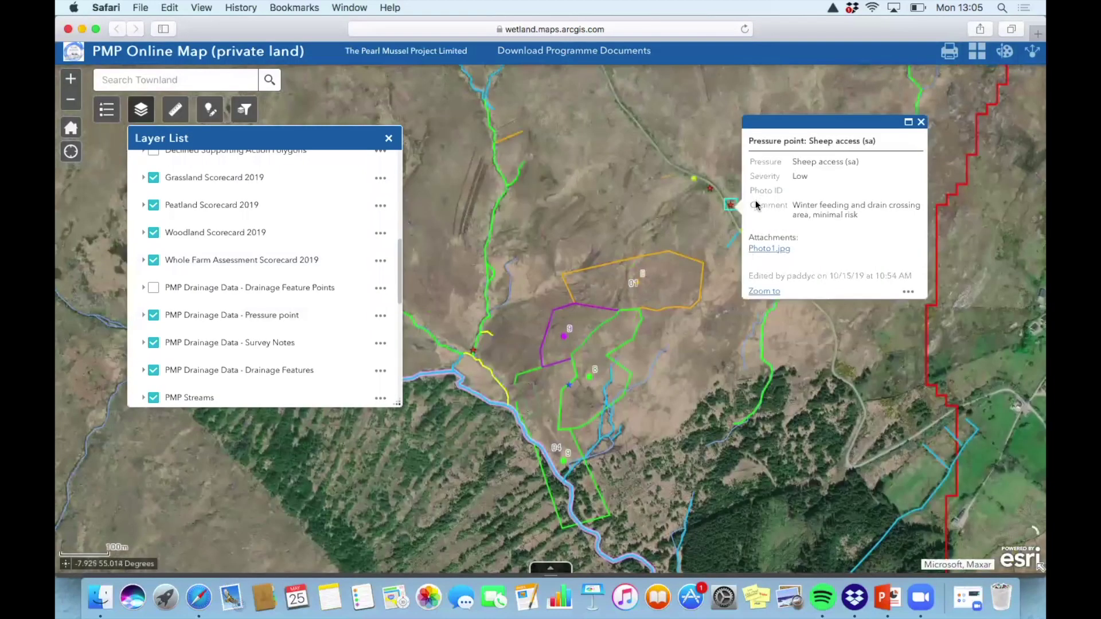
{"action": "left_click", "coordinate": [922, 122]}
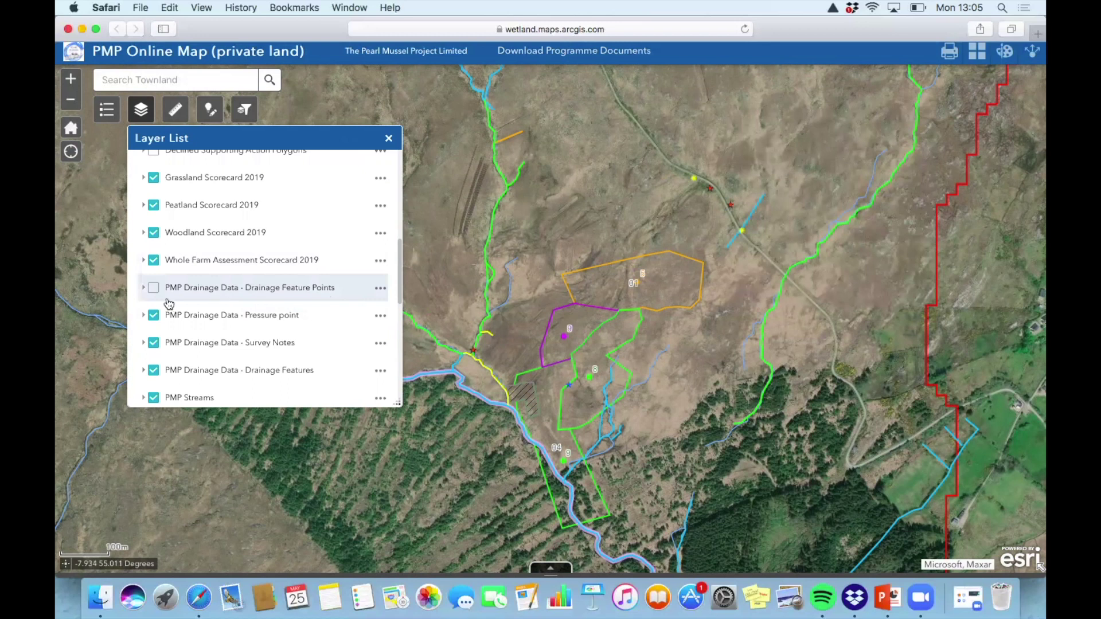
Step: Show the PMP Drainage Data - Drainage Feature Points layer, read the details of the upper orange point, and close them
{"action": "left_click", "coordinate": [153, 290]}
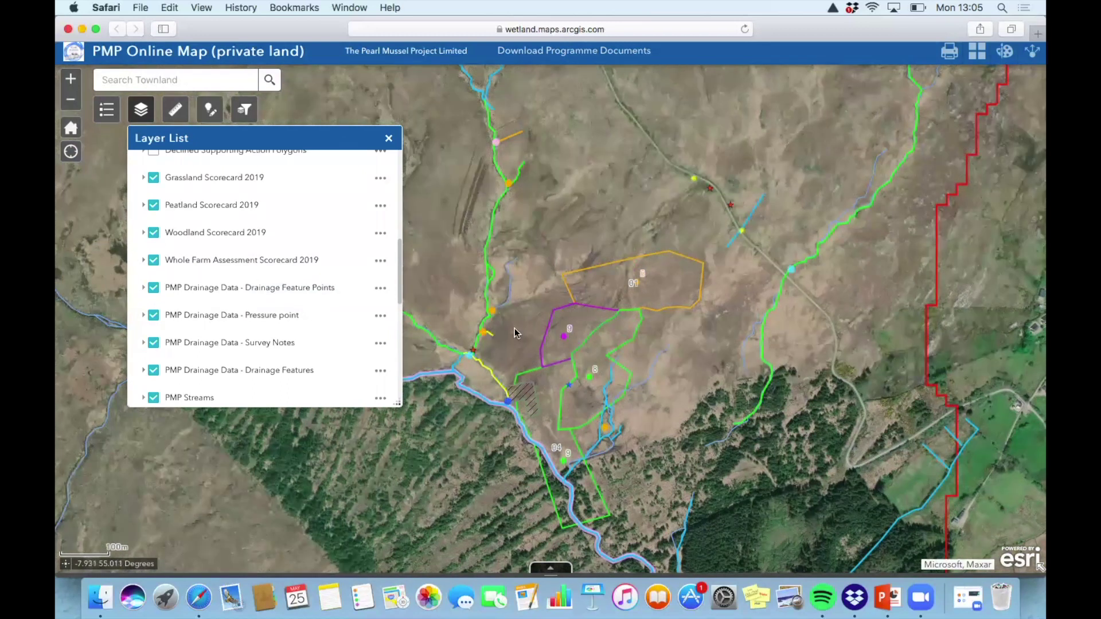
{"action": "left_click", "coordinate": [509, 185]}
{"action": "scroll", "coordinate": [494, 313], "scroll_direction": "down", "scroll_amount": 5}
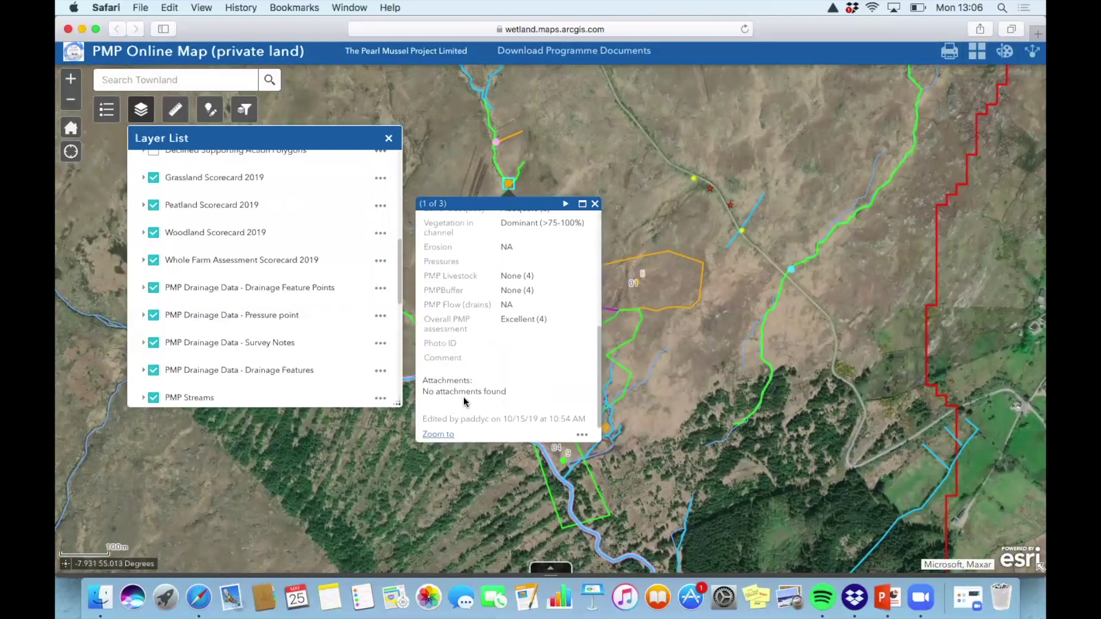
{"action": "left_click", "coordinate": [595, 205]}
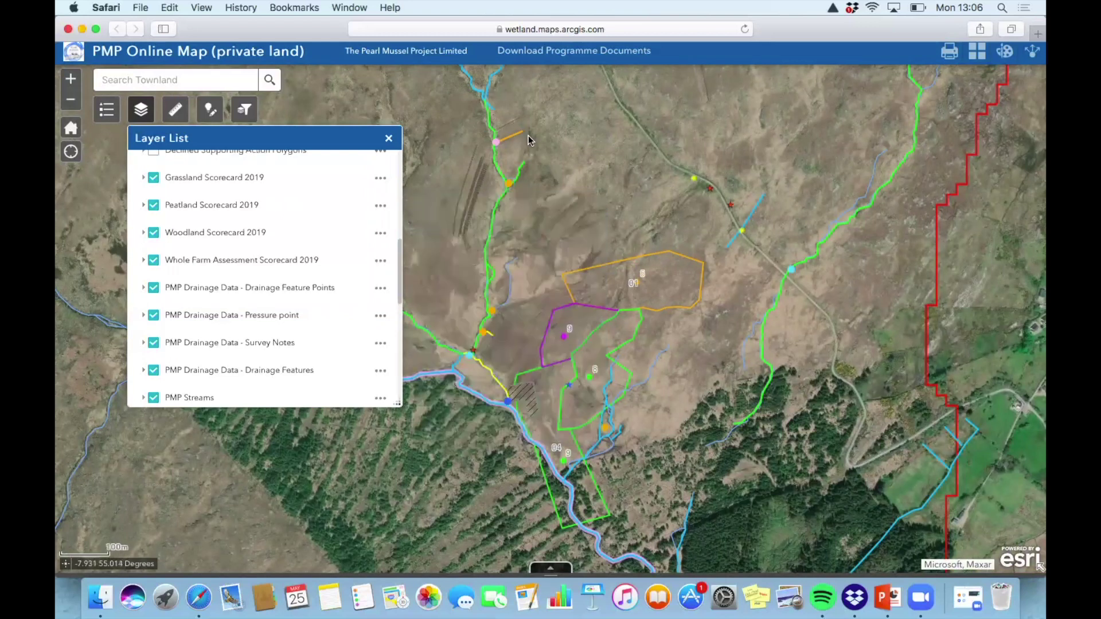
Step: Read the pink drainage feature point's details, view its attached Photo1.jpg, and close the photo and the details
{"action": "left_click", "coordinate": [496, 144]}
{"action": "scroll", "coordinate": [485, 302], "scroll_direction": "down", "scroll_amount": 5}
{"action": "left_click", "coordinate": [425, 338]}
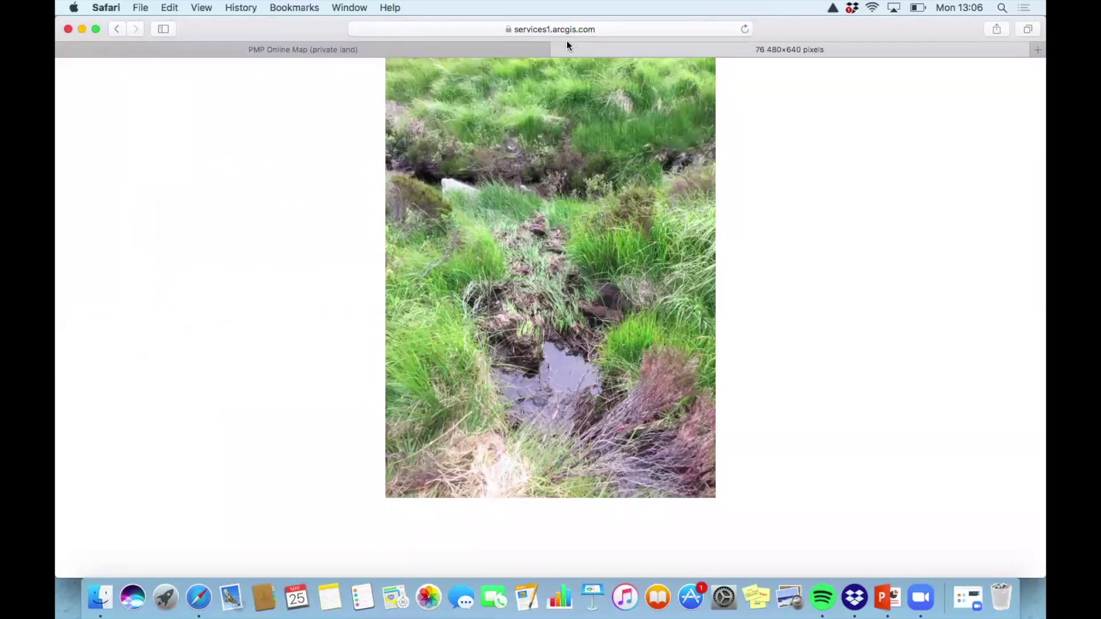
{"action": "left_click", "coordinate": [558, 50]}
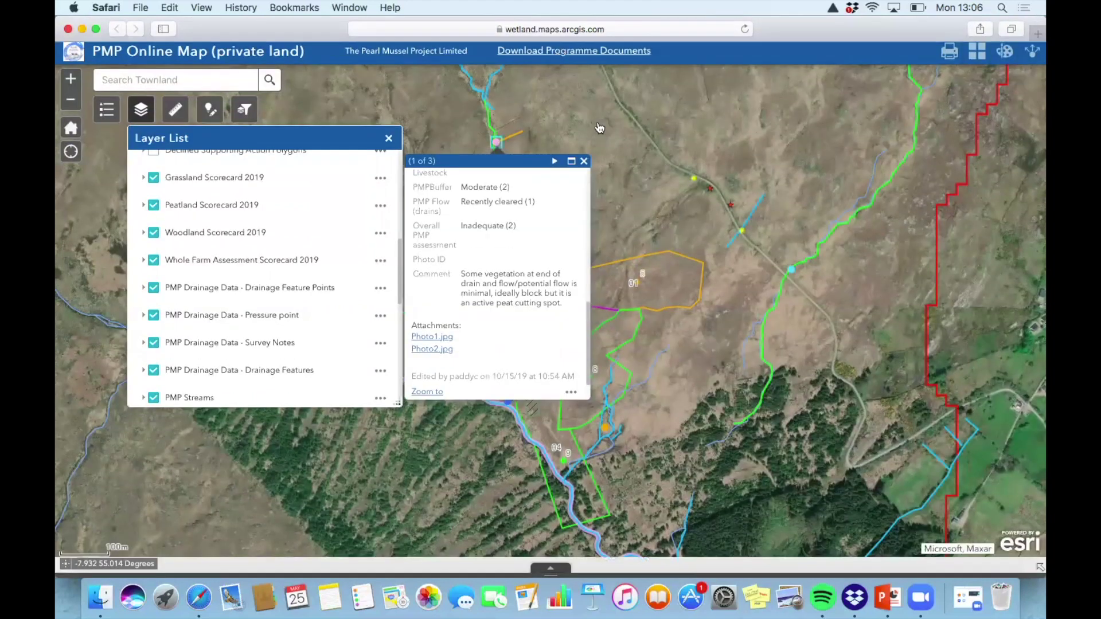
{"action": "left_click", "coordinate": [584, 162]}
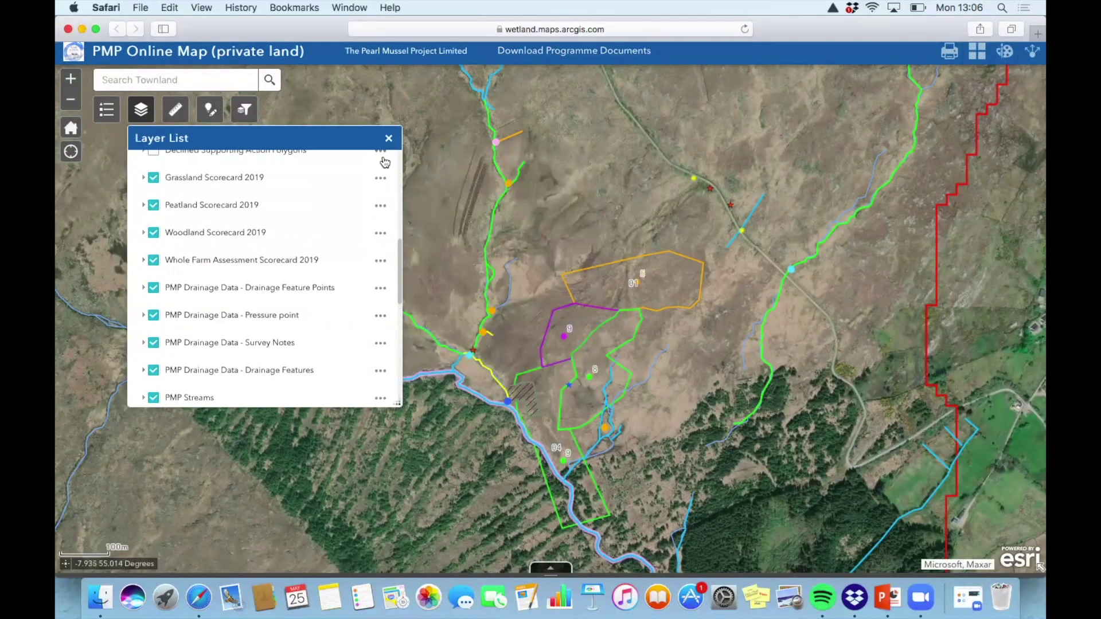
Step: Hide the four PMP Drainage Data layers: Drainage Features, Survey Notes, Pressure point and Drainage Feature Points
{"action": "scroll", "coordinate": [247, 294], "scroll_direction": "down", "scroll_amount": 6}
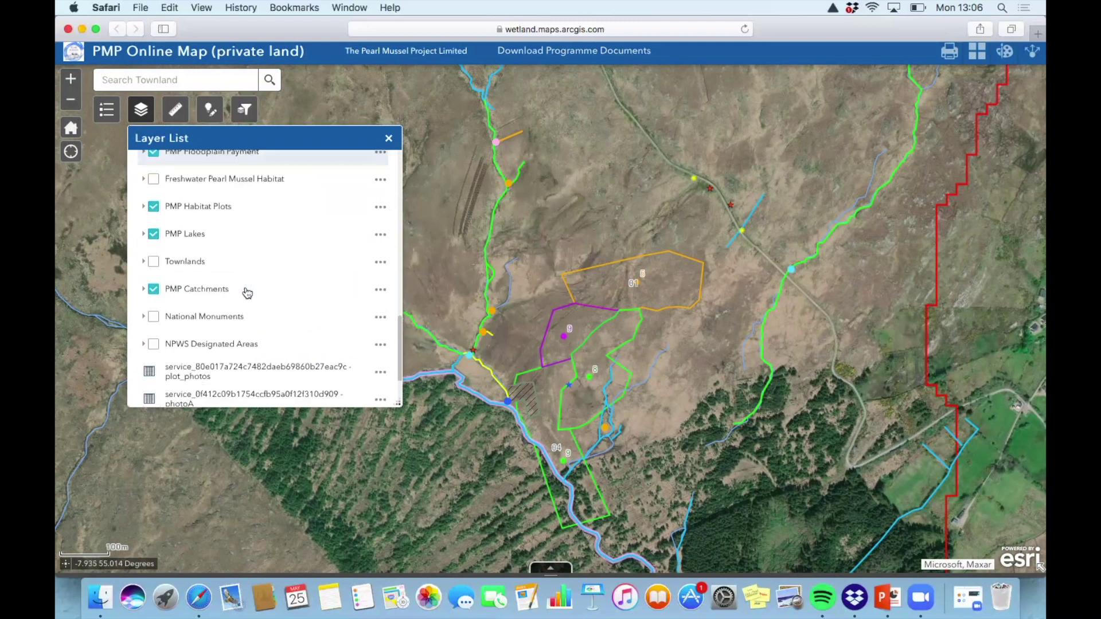
{"action": "scroll", "coordinate": [228, 225], "scroll_direction": "up", "scroll_amount": 5}
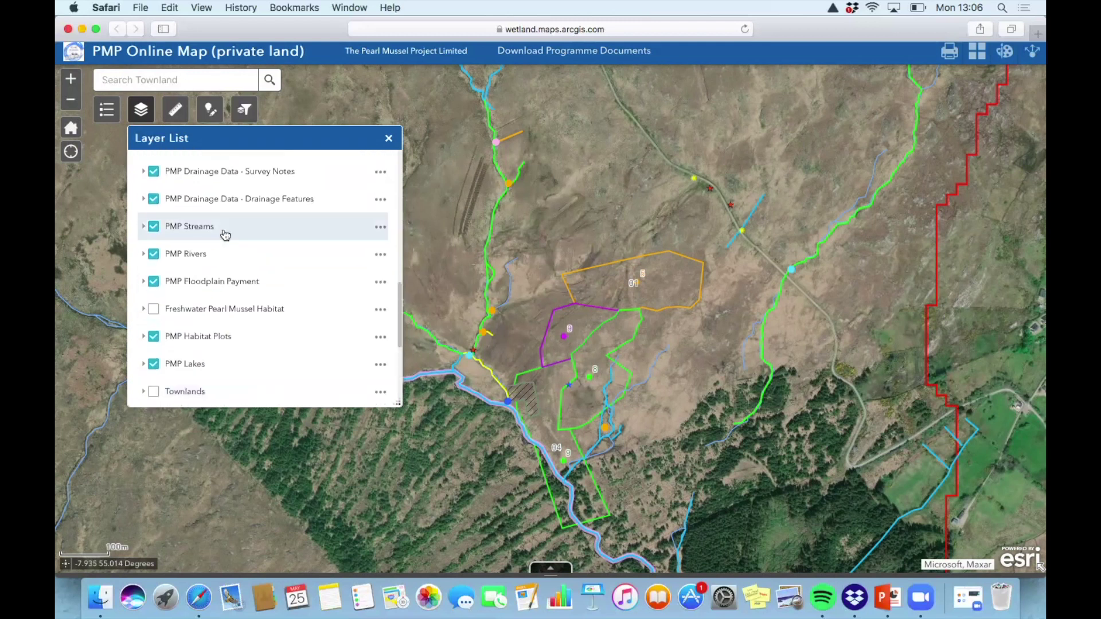
{"action": "left_click", "coordinate": [154, 199]}
{"action": "left_click", "coordinate": [154, 171]}
{"action": "scroll", "coordinate": [154, 206], "scroll_direction": "up", "scroll_amount": 3}
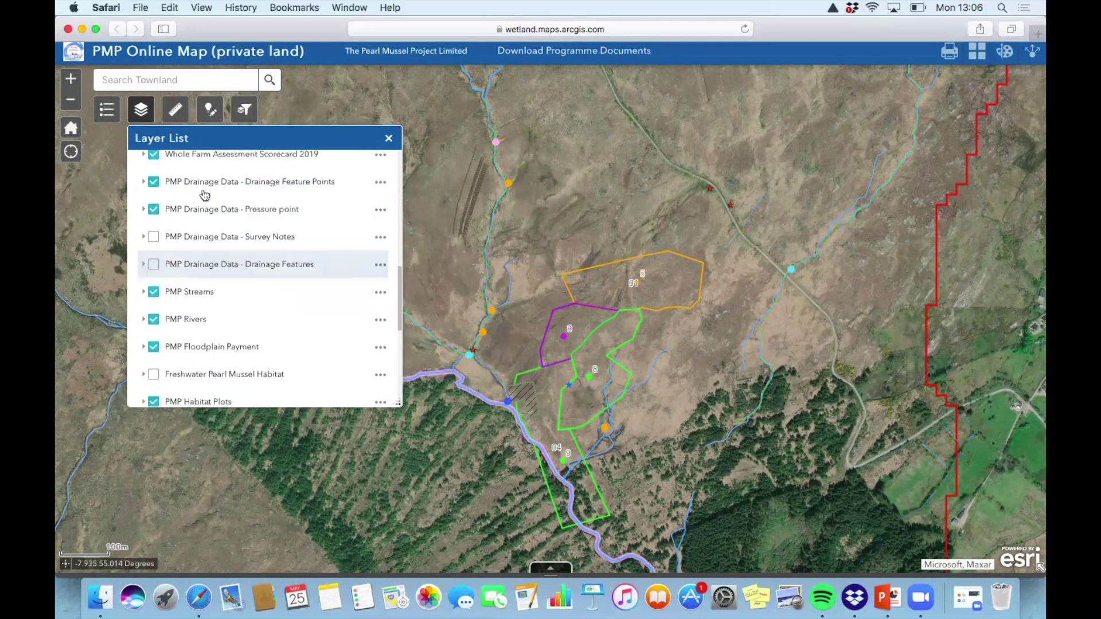
{"action": "left_click", "coordinate": [154, 213]}
{"action": "left_click", "coordinate": [154, 240]}
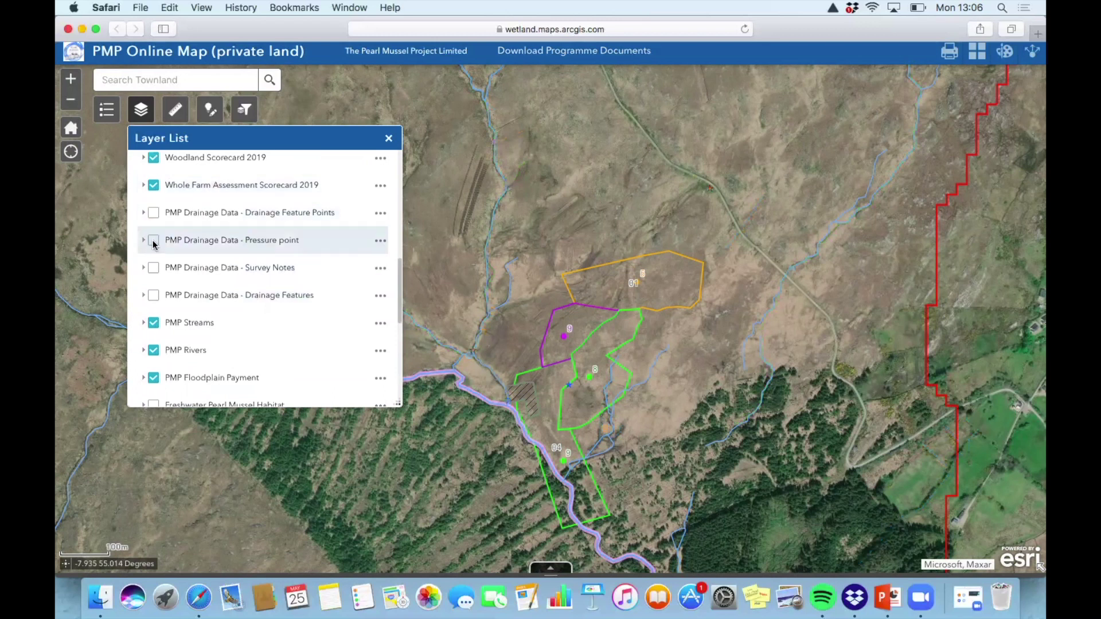
Step: Hide the Whole Farm Assessment and Woodland Scorecard 2019 layers, and close the layer list
{"action": "left_click", "coordinate": [154, 185]}
{"action": "left_click", "coordinate": [154, 165]}
{"action": "scroll", "coordinate": [210, 250], "scroll_direction": "up", "scroll_amount": 10}
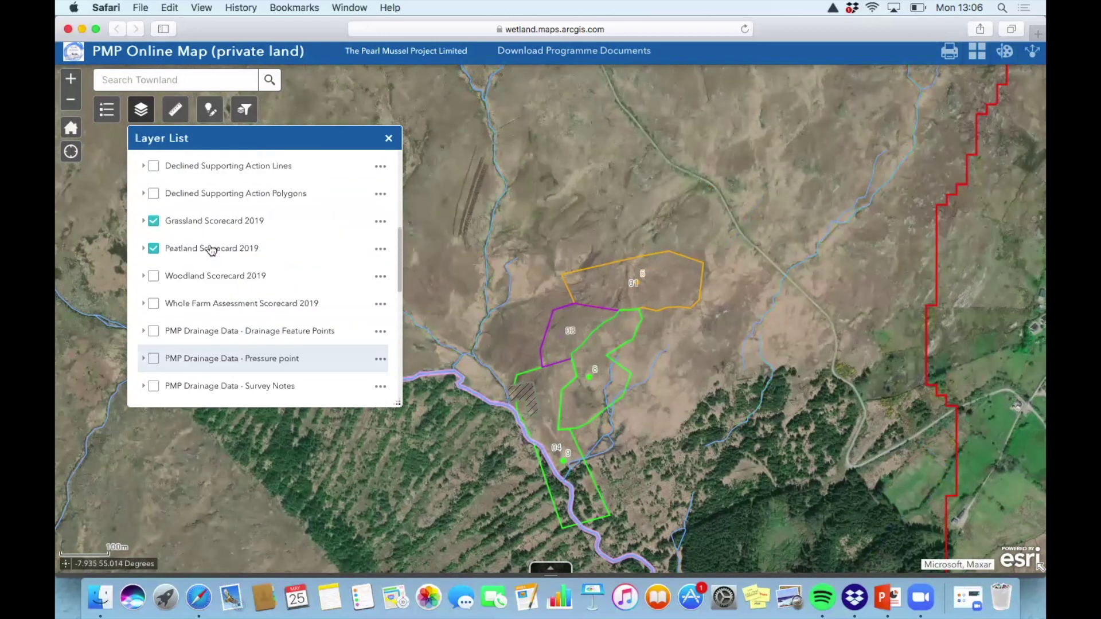
{"action": "left_click", "coordinate": [388, 138]}
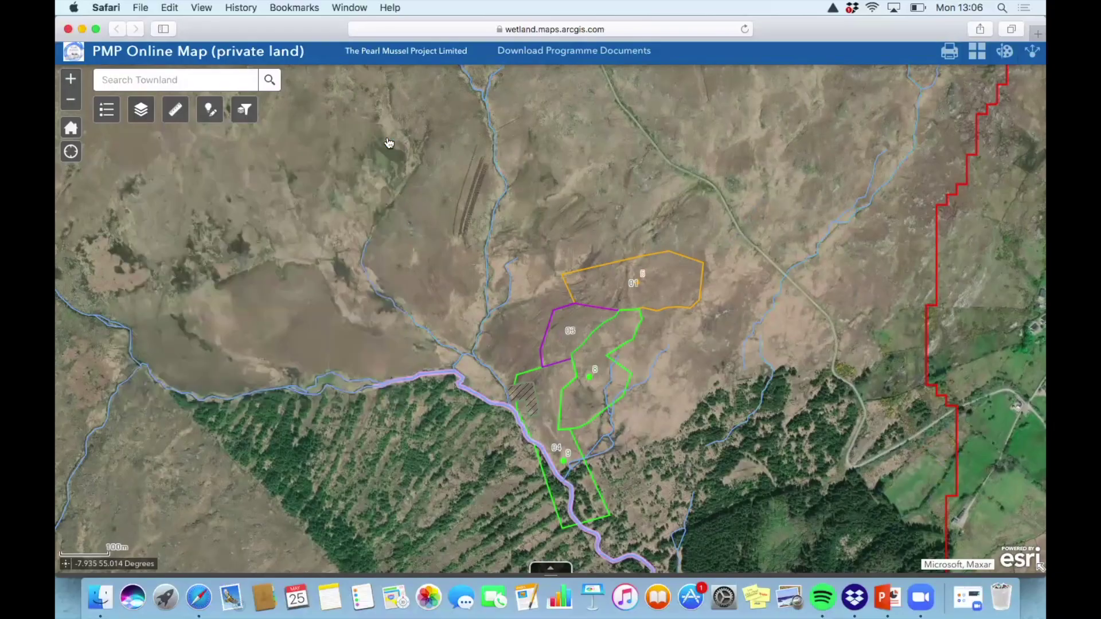